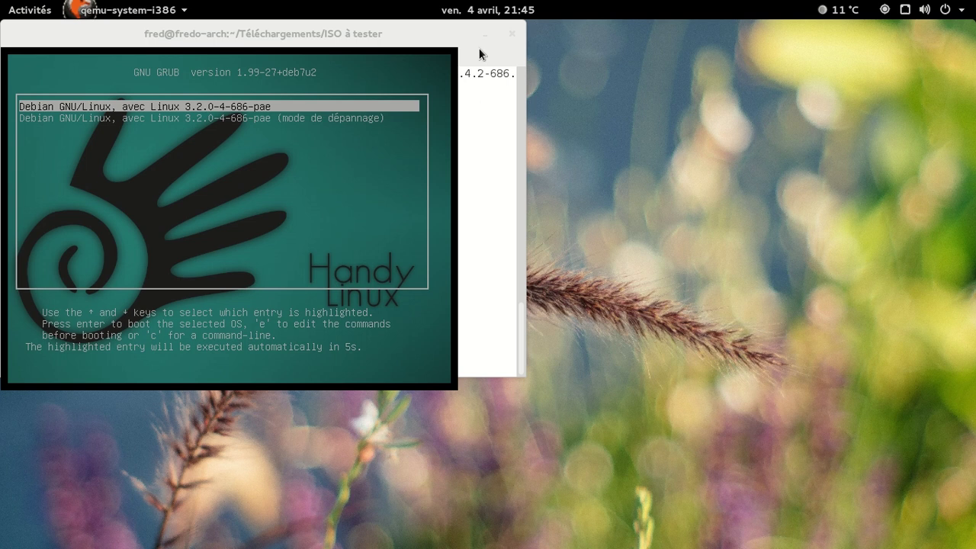
Boot the default Debian GNU/Linux entry and log in to HandyLinux with the username and account password.
left_click(482, 34)
key("Return")
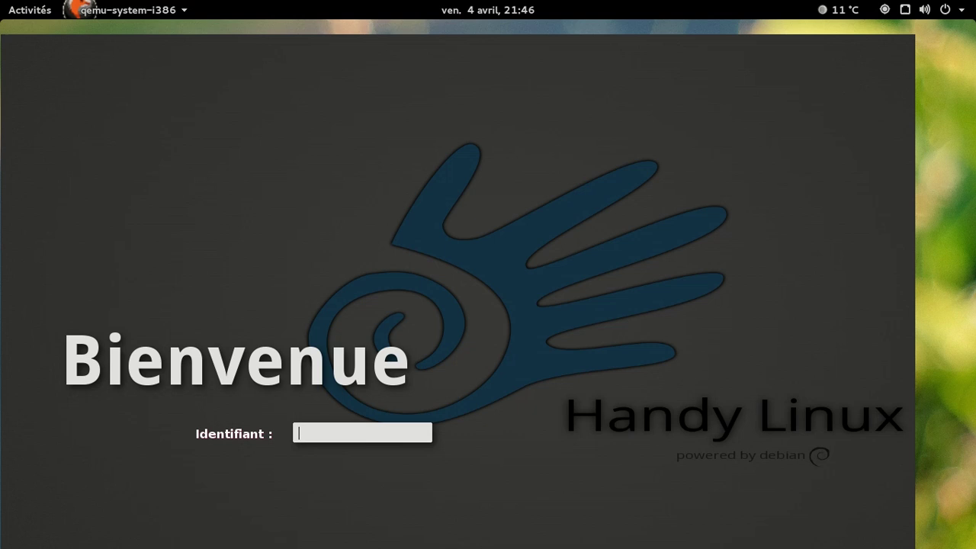
type("fred")
key("Return")
type("*********")
key("Return")
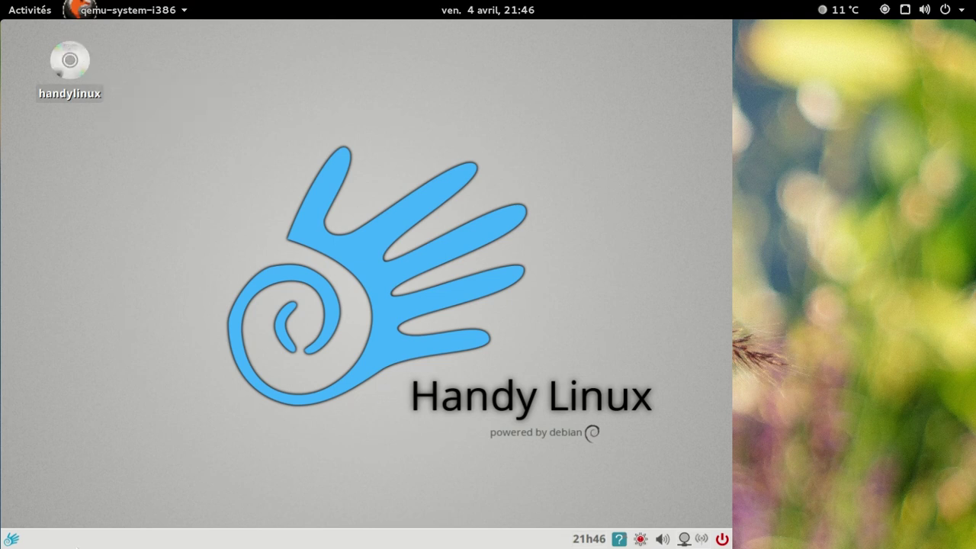
Open the HandyLinux main menu and look through the Fichiers, MultiMédia, Bureautique, Jeux and Aventuriers categories.
left_click(11, 539)
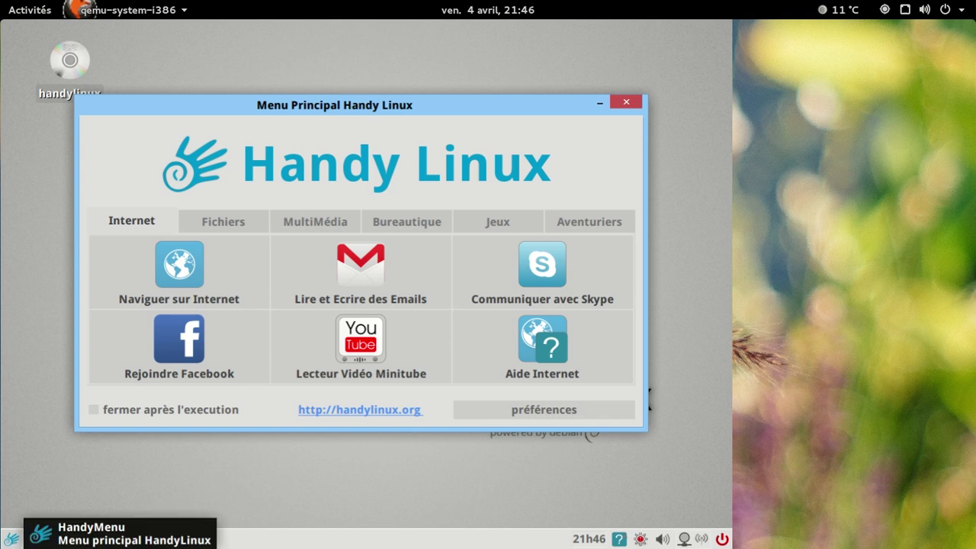
mouse_move(414, 102)
left_mouse_down()
mouse_move(446, 98)
mouse_move(429, 99)
left_mouse_up()
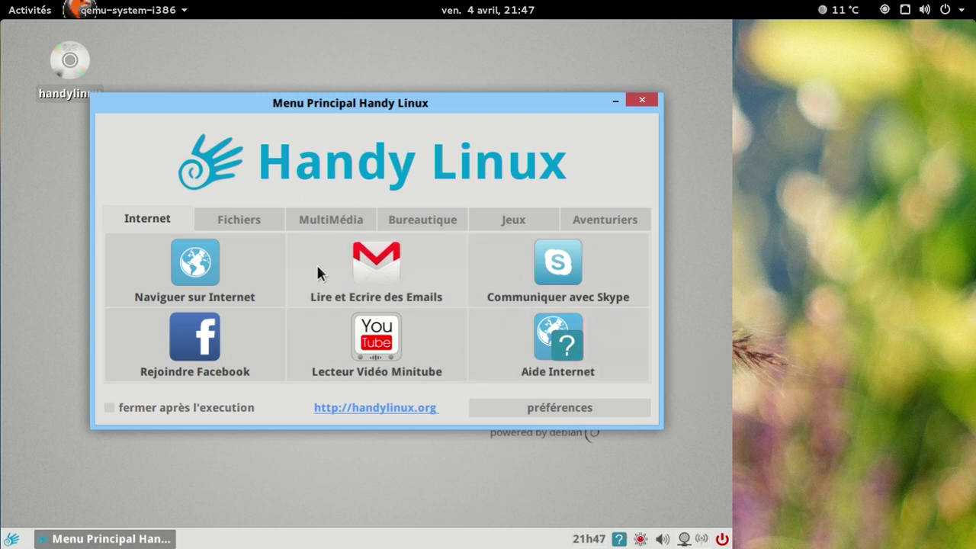
left_click(261, 221)
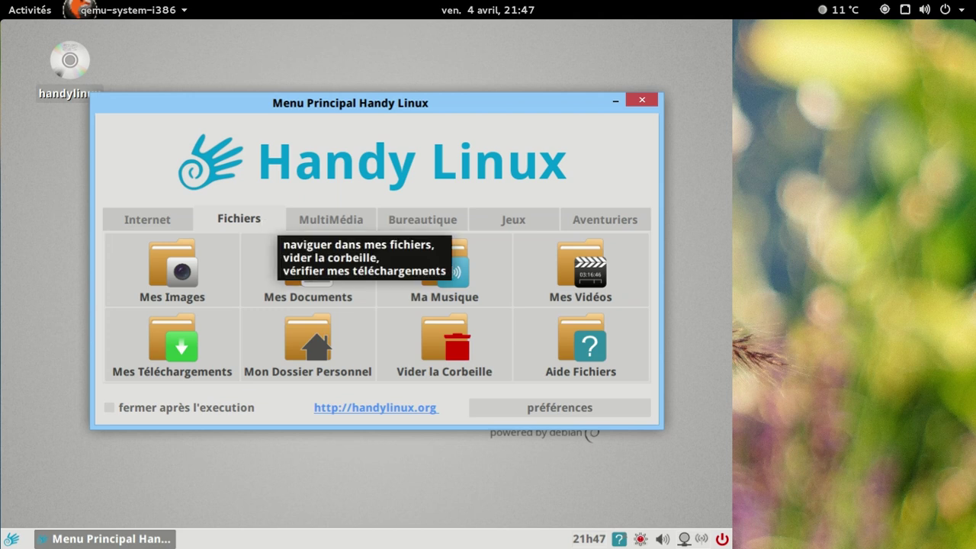
left_click(340, 225)
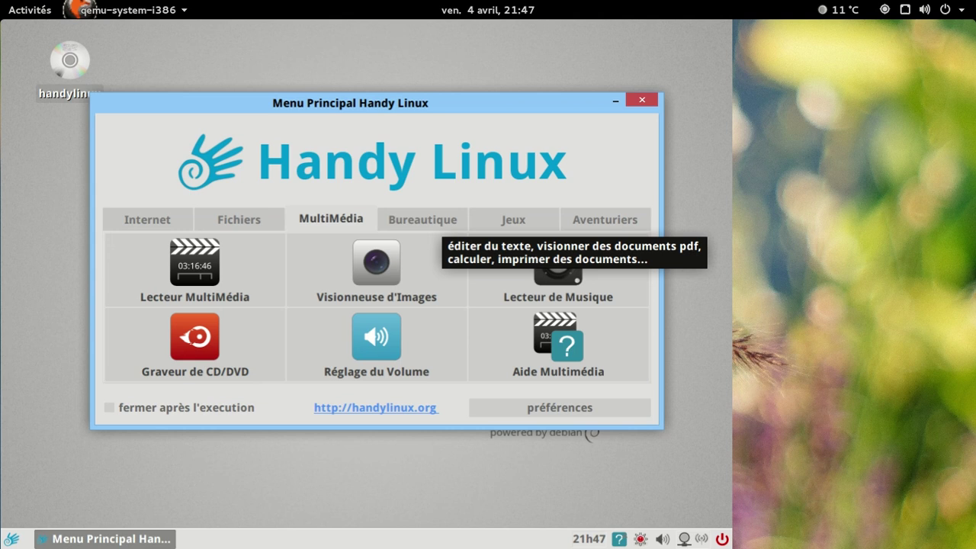
left_click(424, 221)
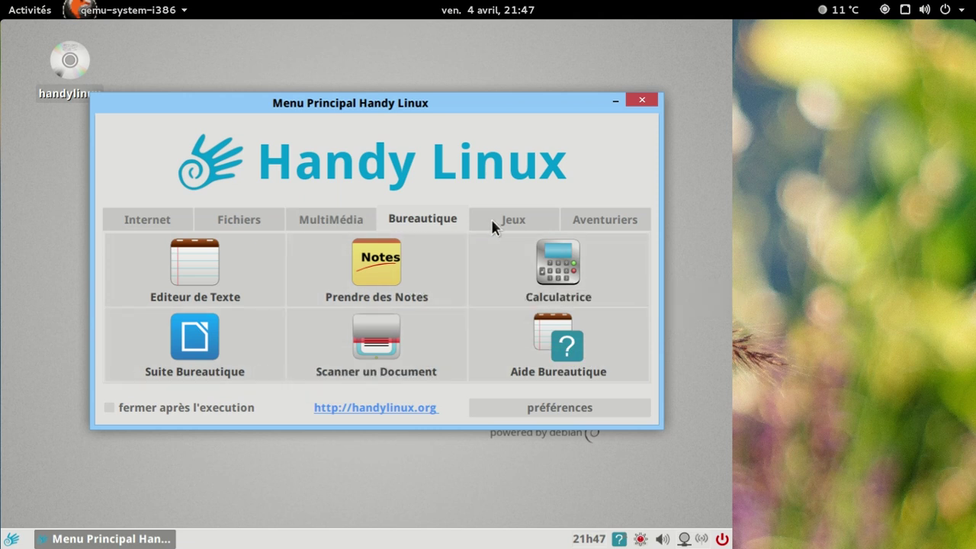
left_click(524, 220)
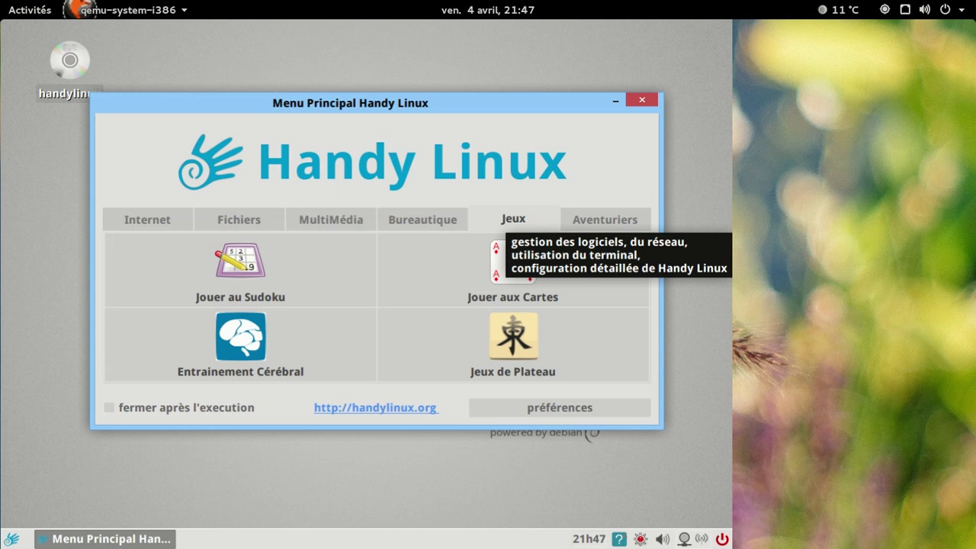
left_click(605, 219)
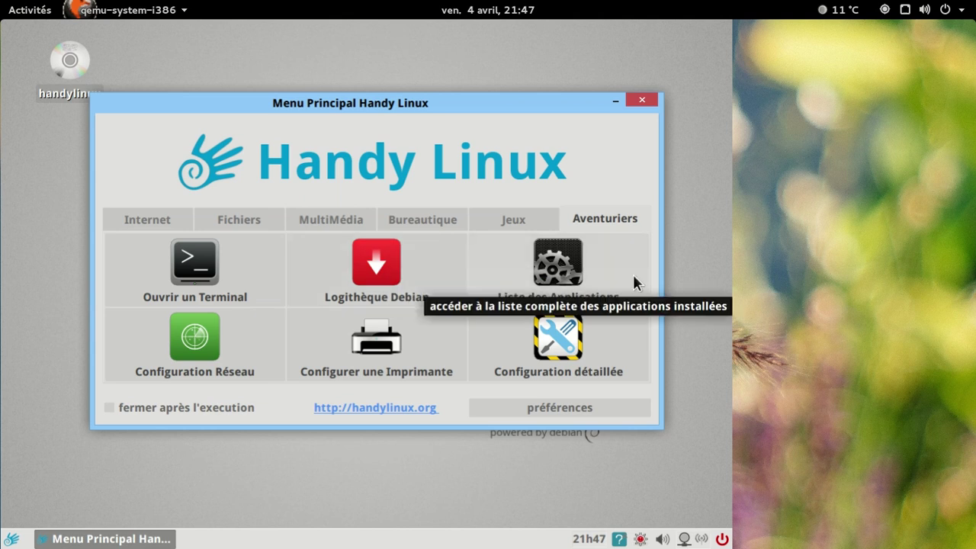
Open the detailed configuration, view the Affichage and Économiseur d'écran settings, and close the configuration.
left_click(625, 328)
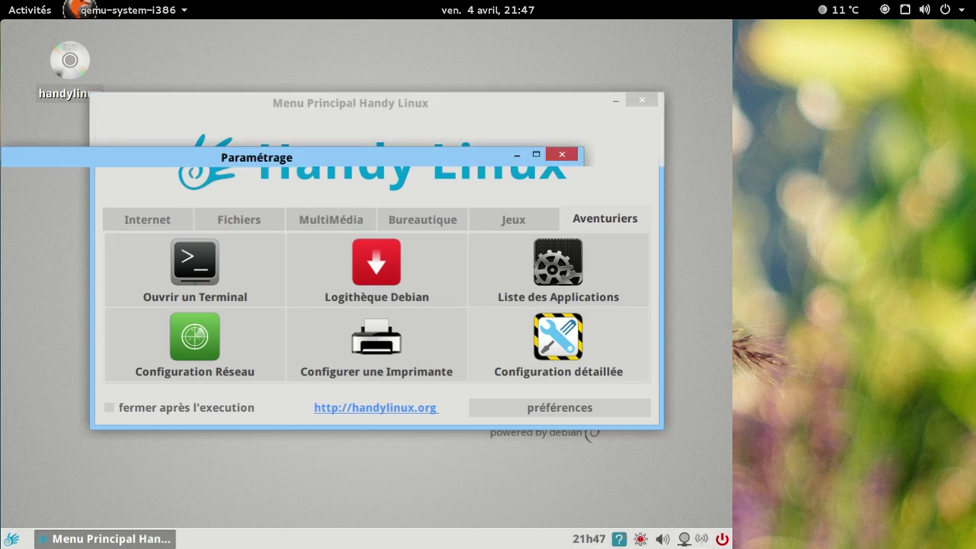
left_click_drag(359, 163, 441, 66)
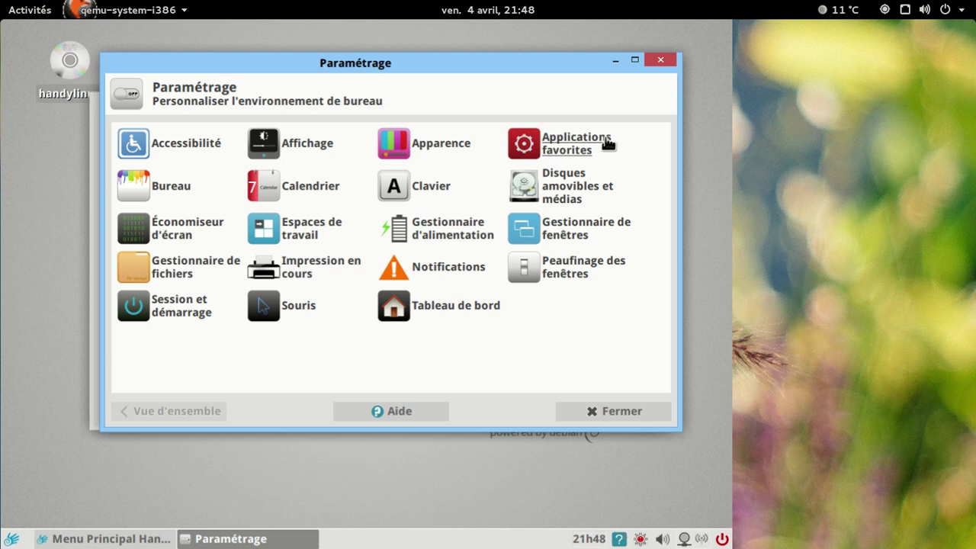
left_click(313, 139)
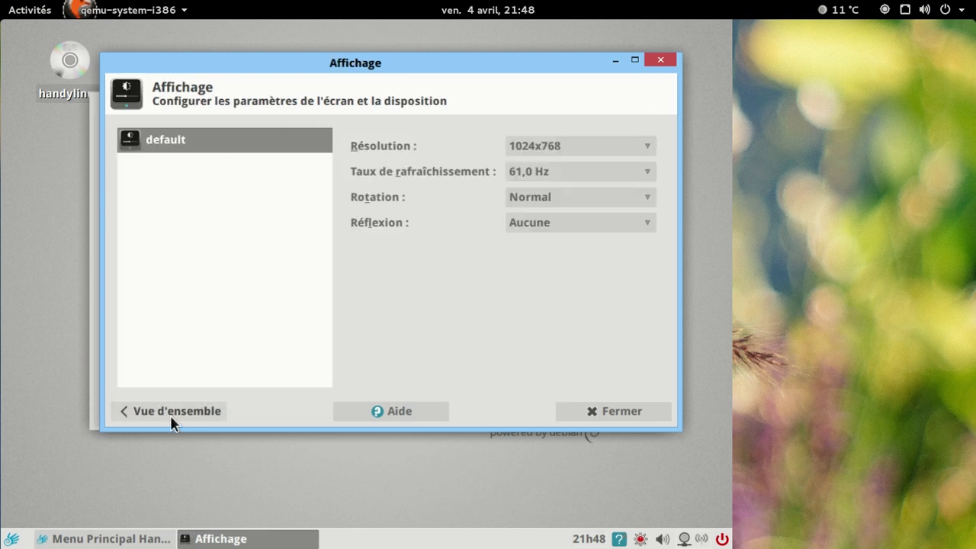
left_click(169, 411)
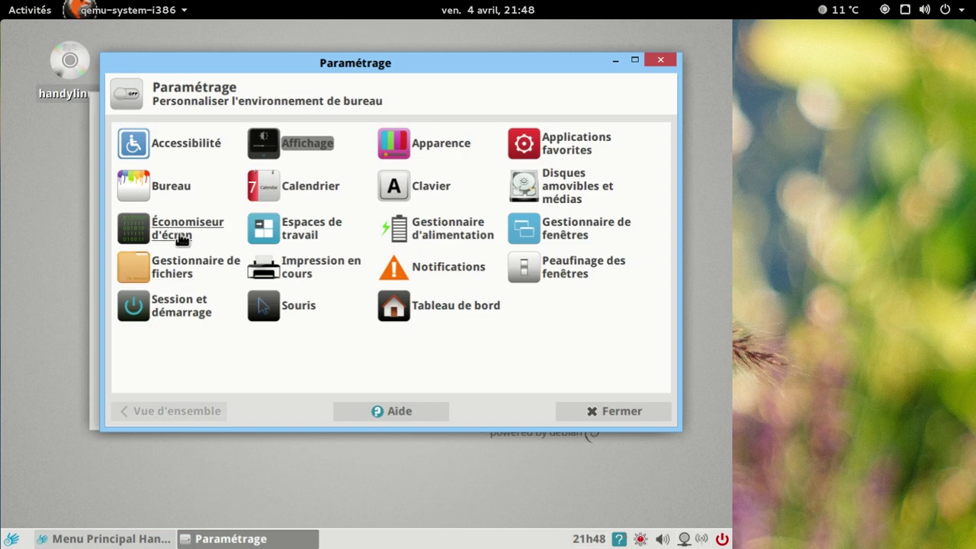
left_click(185, 238)
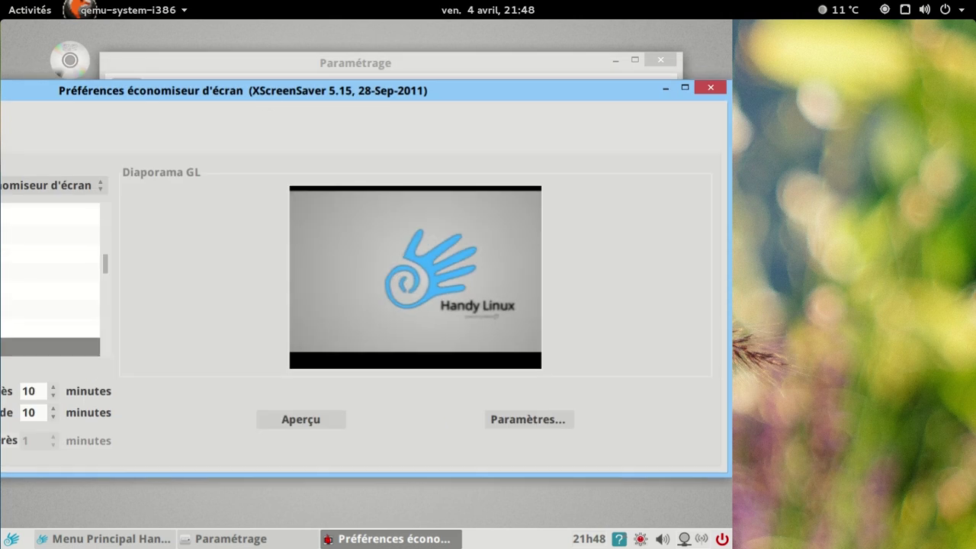
left_click(709, 87)
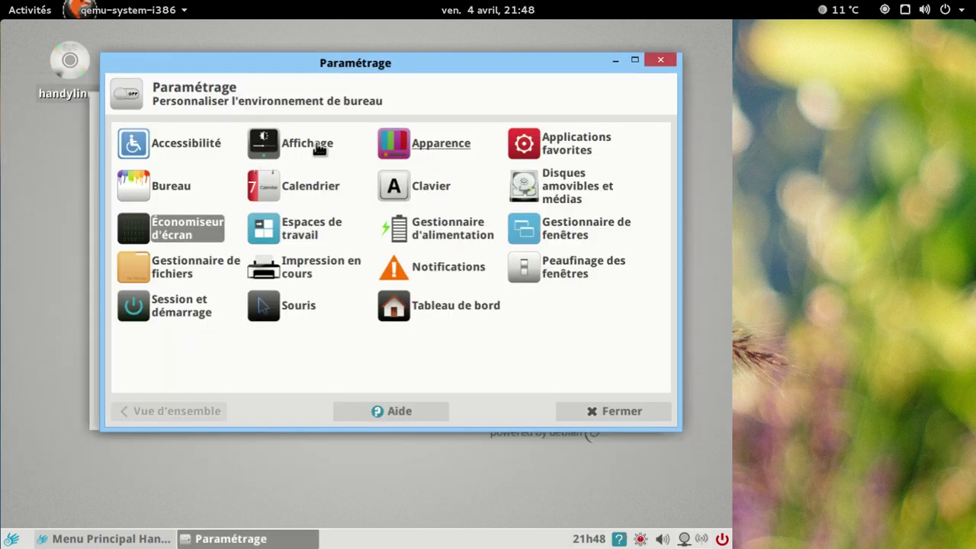
left_click(588, 410)
Enable opening HandyMenu at the launcher in its preferences and refresh the menu.
left_click(147, 217)
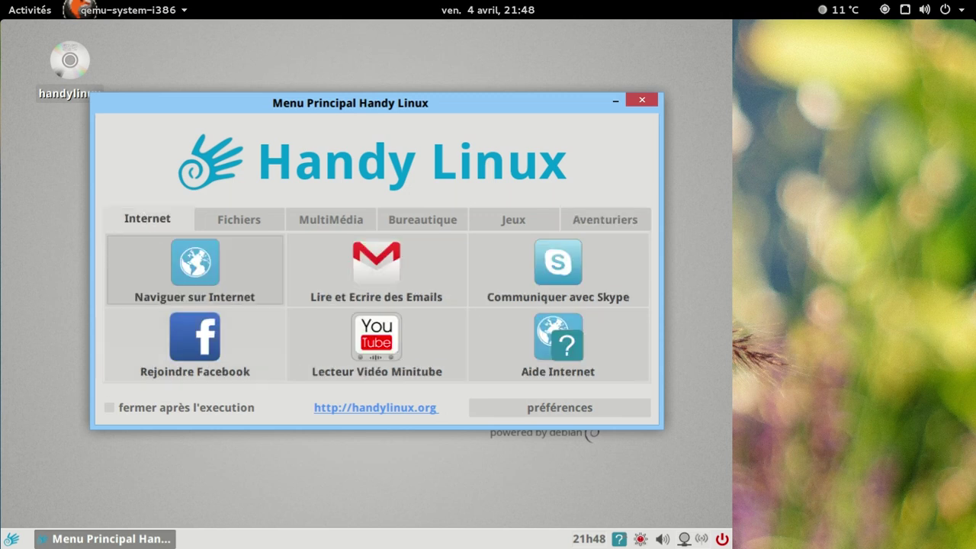
left_click(499, 408)
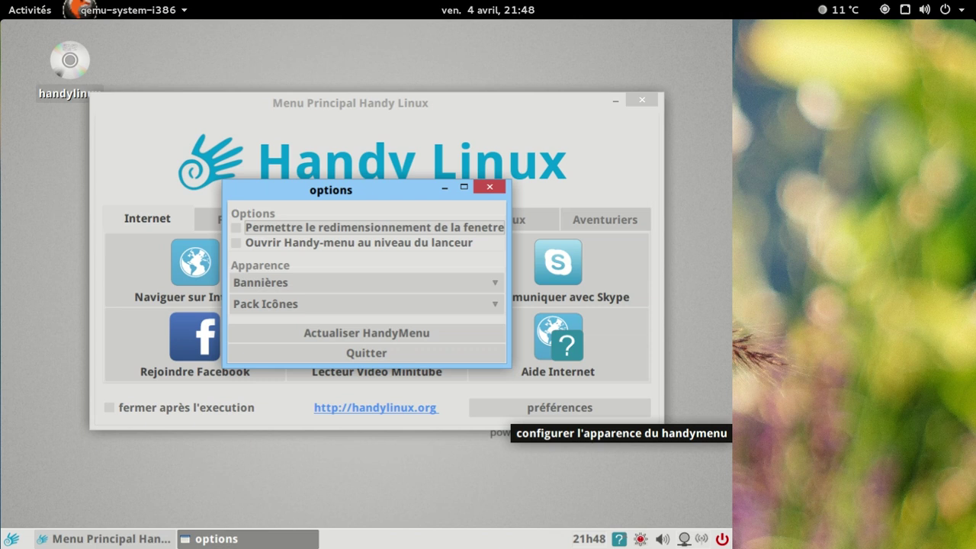
left_click(273, 244)
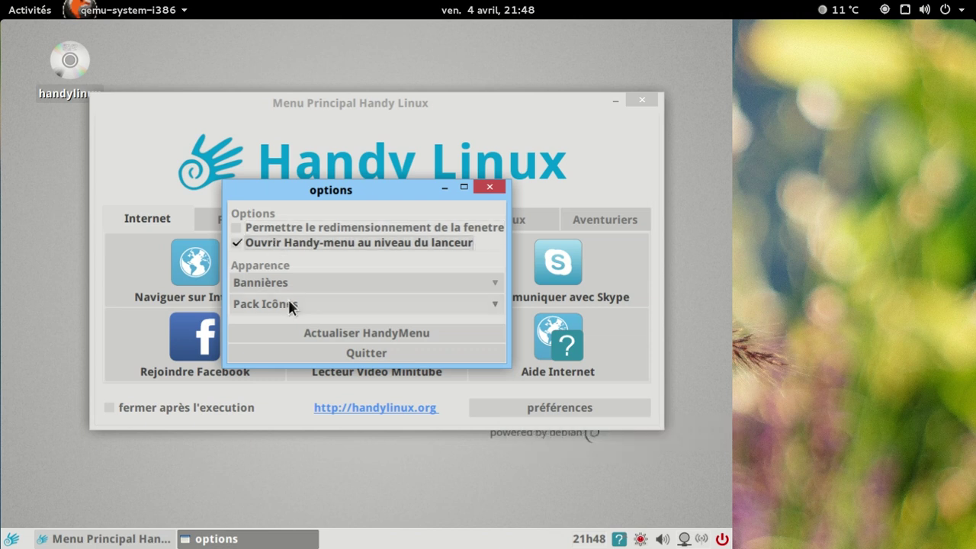
left_click(318, 335)
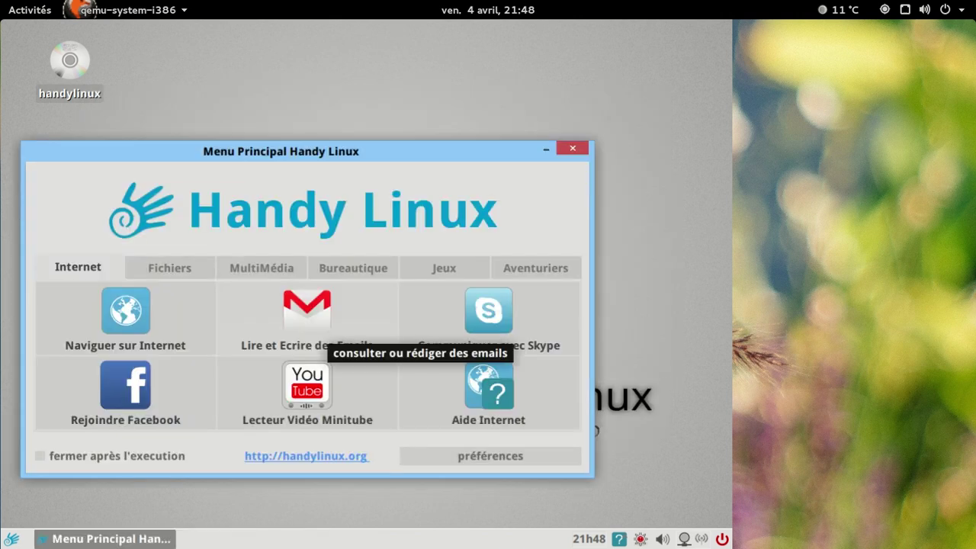
Disable the option that opens HandyMenu at the launcher and refresh the menu.
left_click(491, 456)
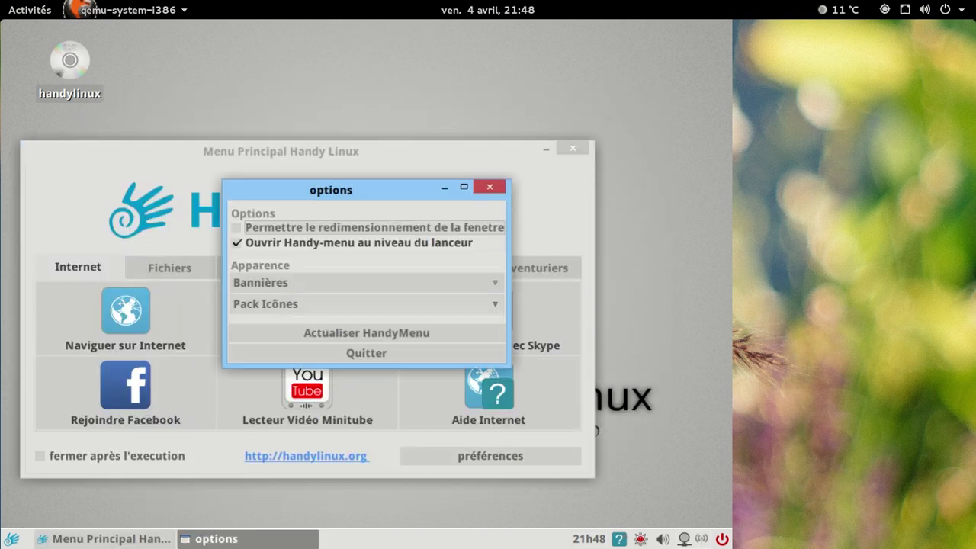
left_click(241, 241)
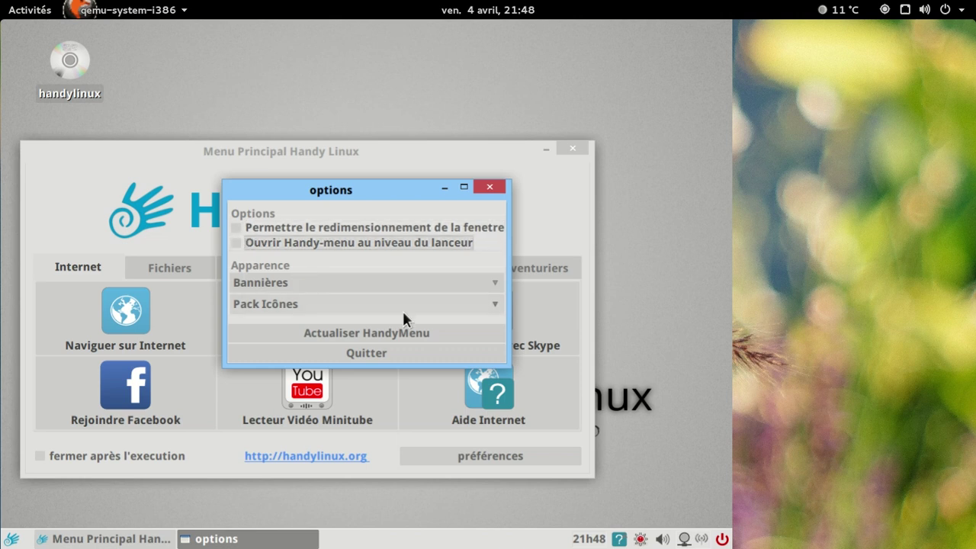
left_click(406, 330)
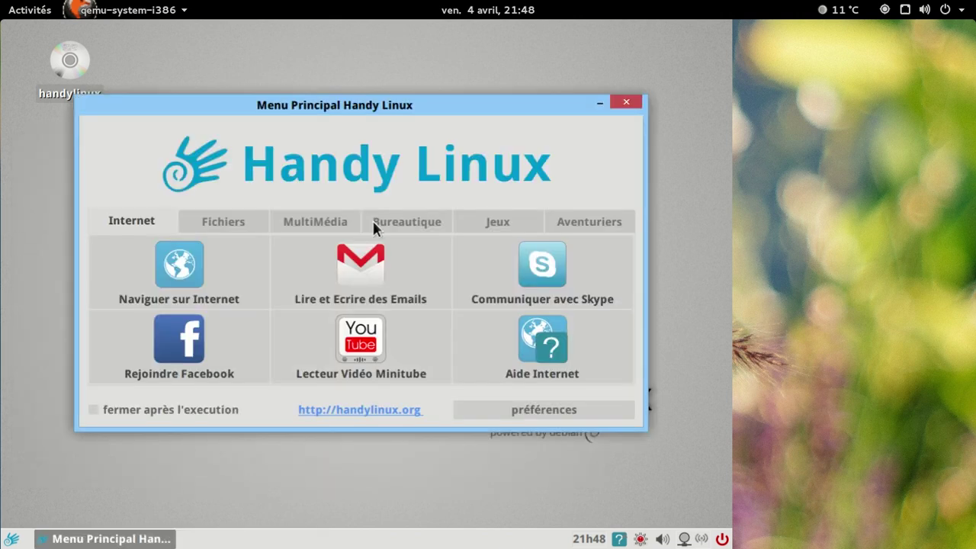
Set the HandyMenu banner to handymenu_banner_rouge.png and refresh the menu.
left_click(507, 408)
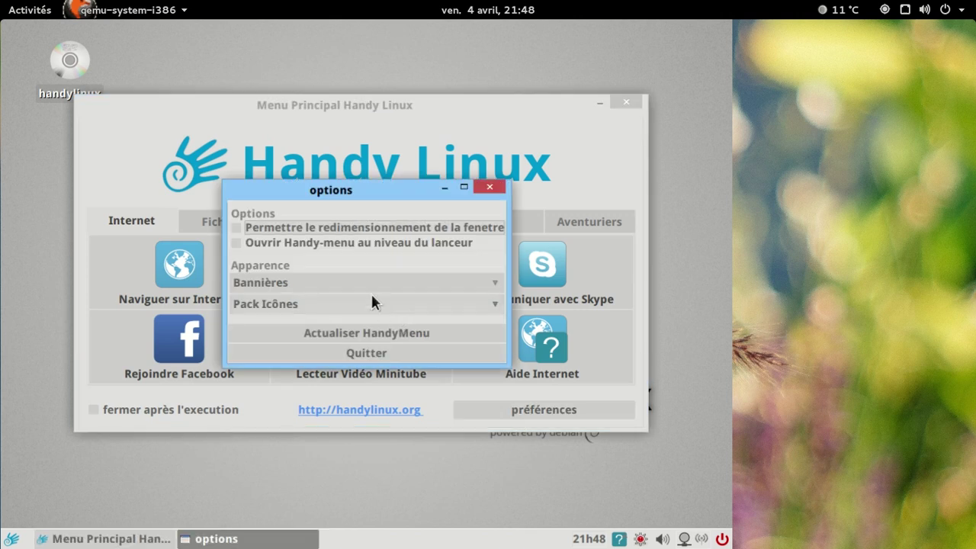
left_click(371, 284)
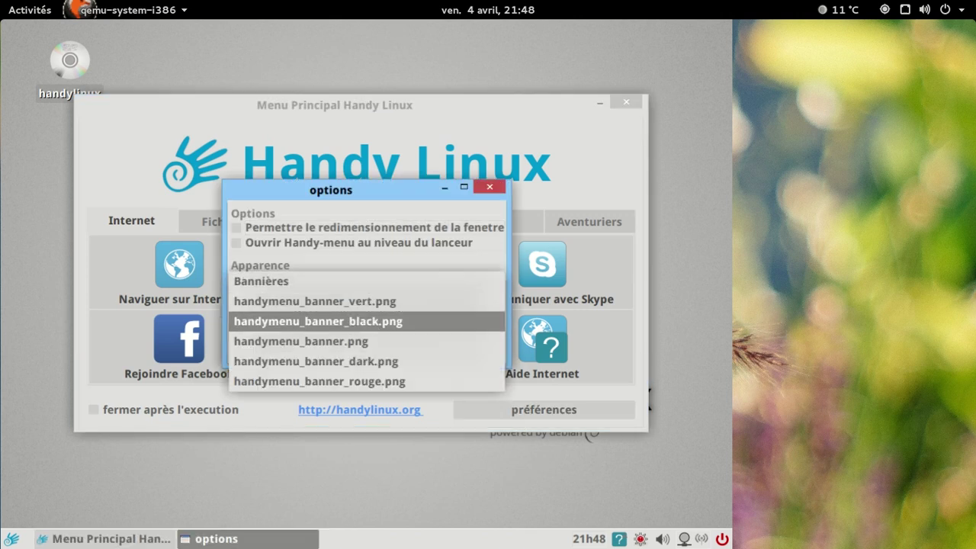
left_click(366, 375)
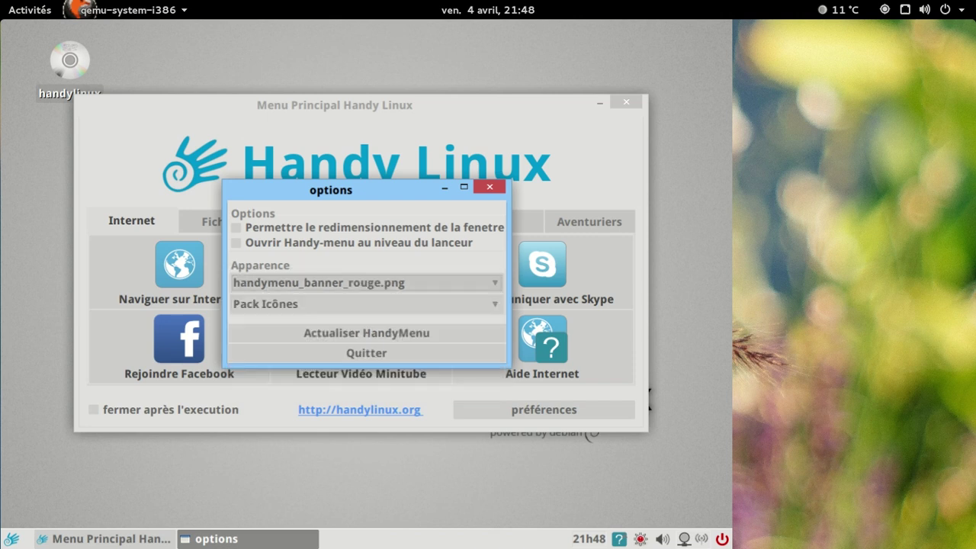
left_click(366, 333)
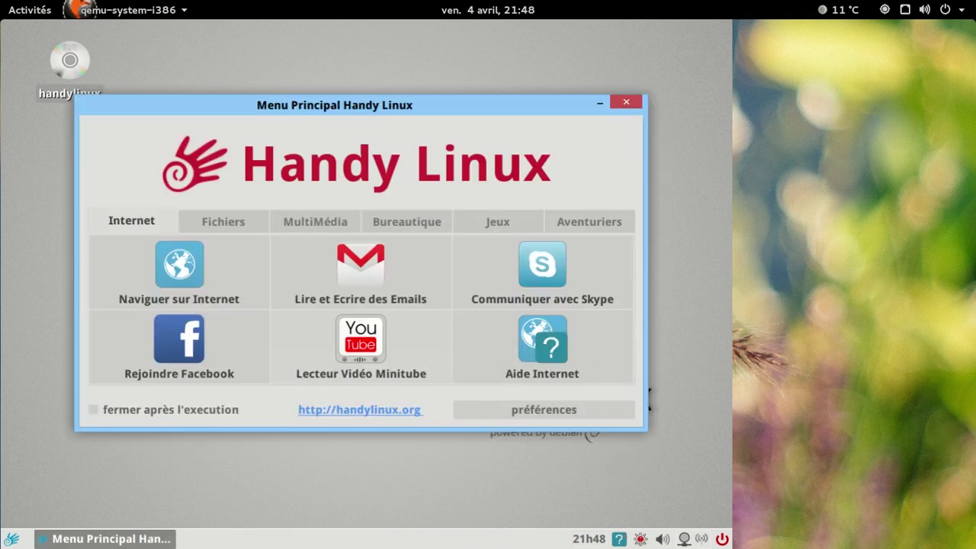
Set the HandyMenu banner back to handymenu_banner.png and refresh the menu.
left_click(484, 410)
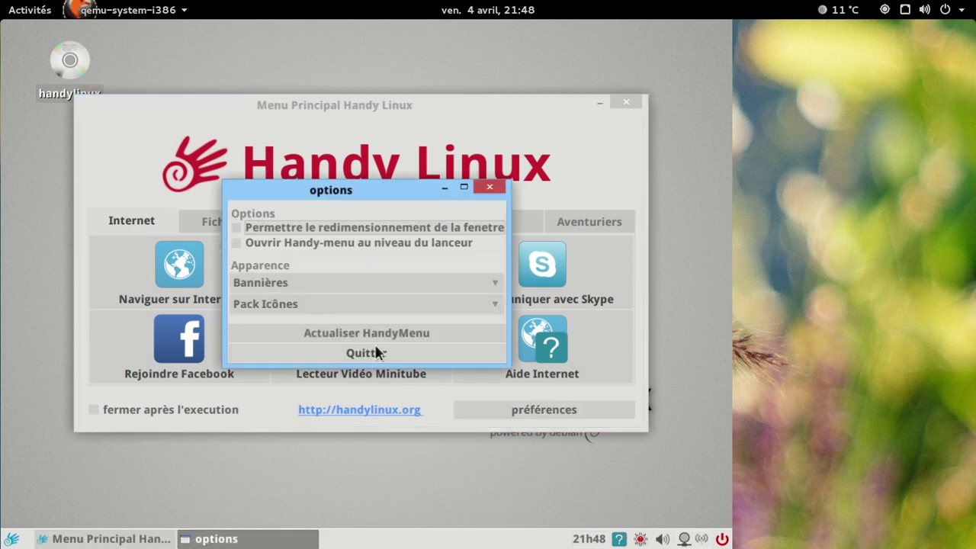
left_click(373, 341)
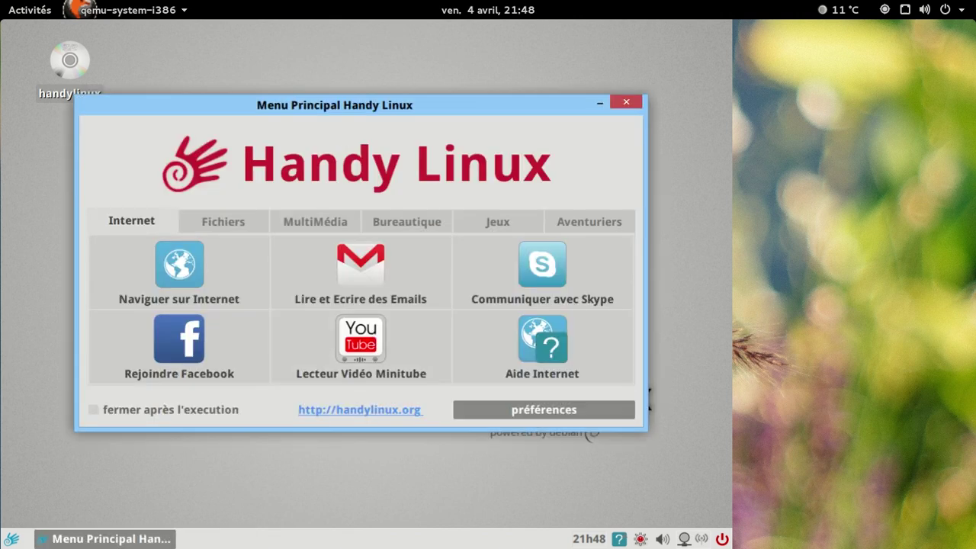
left_click(482, 410)
left_click(321, 284)
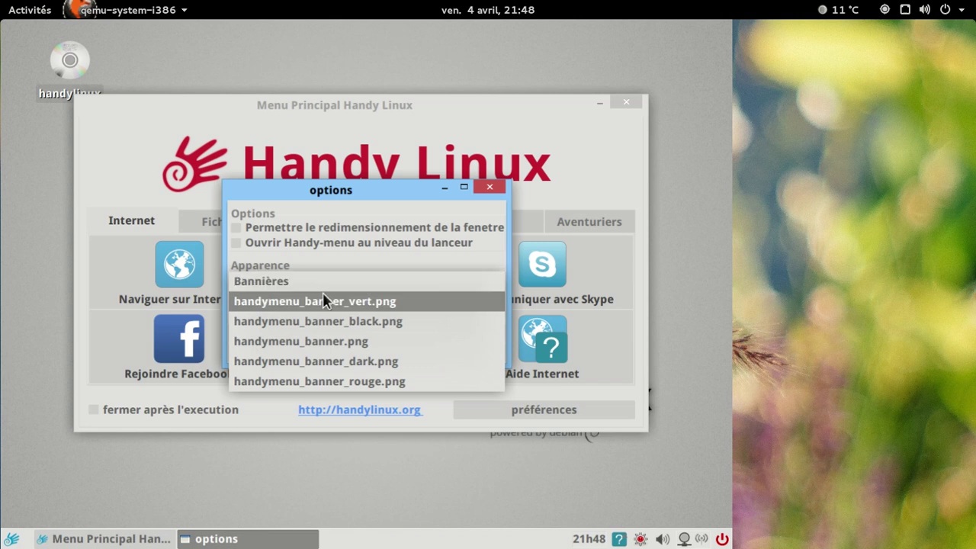
left_click(334, 341)
left_click(394, 350)
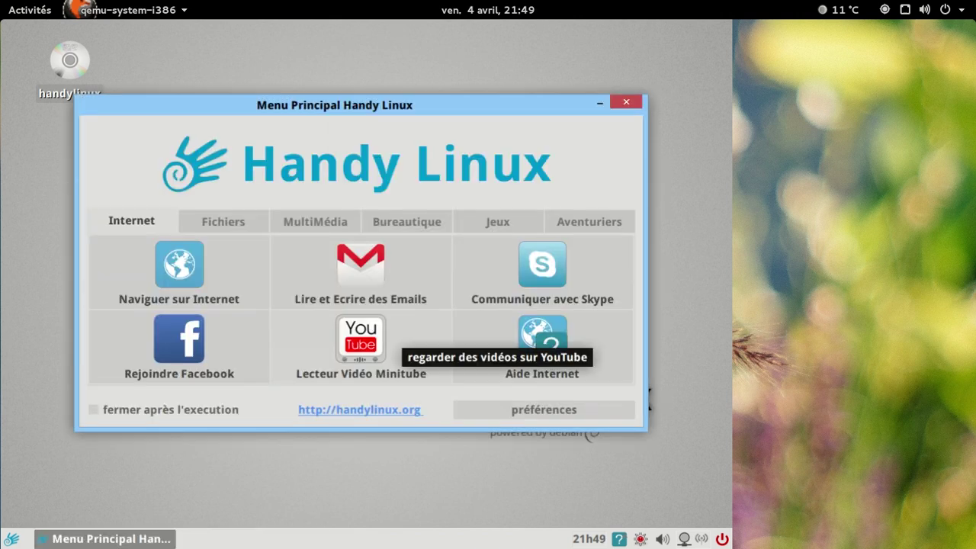
Apply the Faenza_icons icon pack to HandyMenu and view the icons in the Fichiers and MultiMédia categories.
left_click(544, 409)
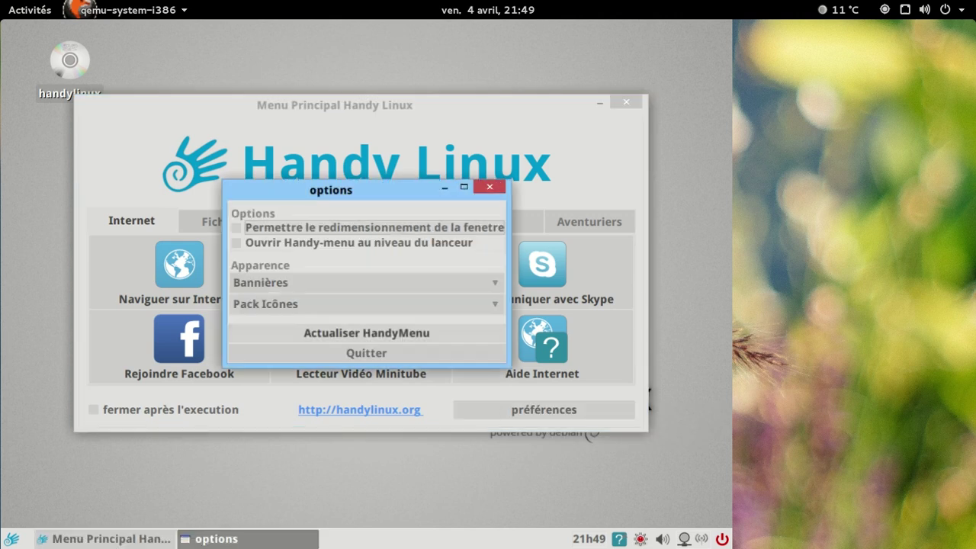
left_click(337, 305)
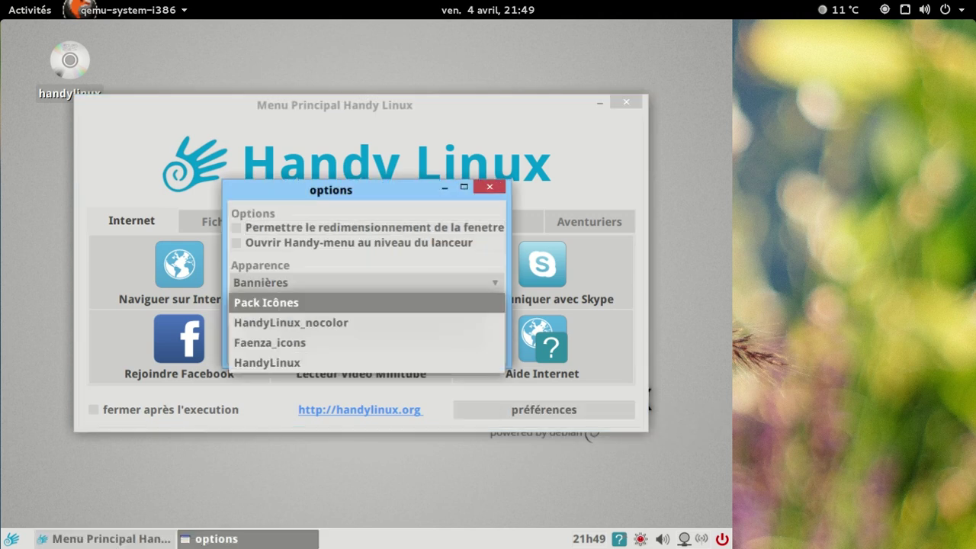
left_click(324, 343)
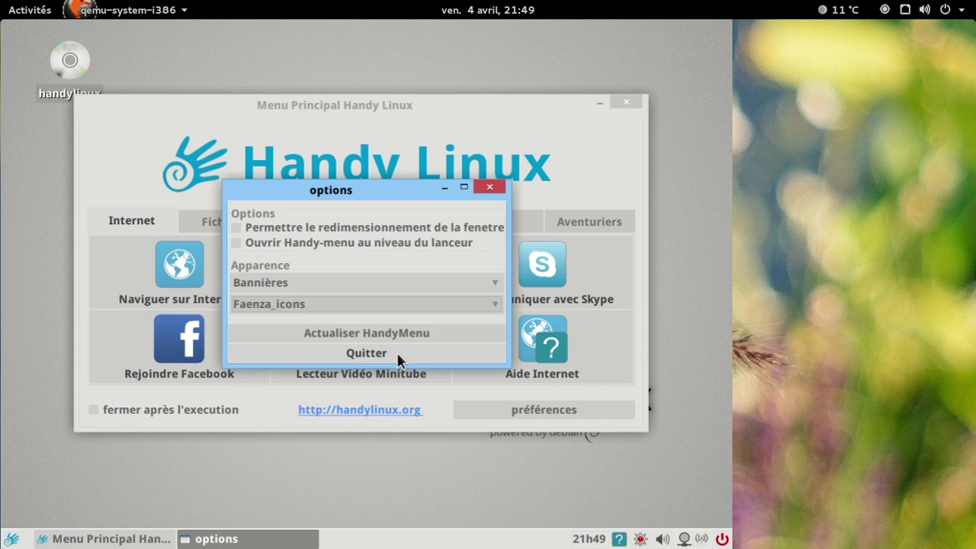
left_click(358, 333)
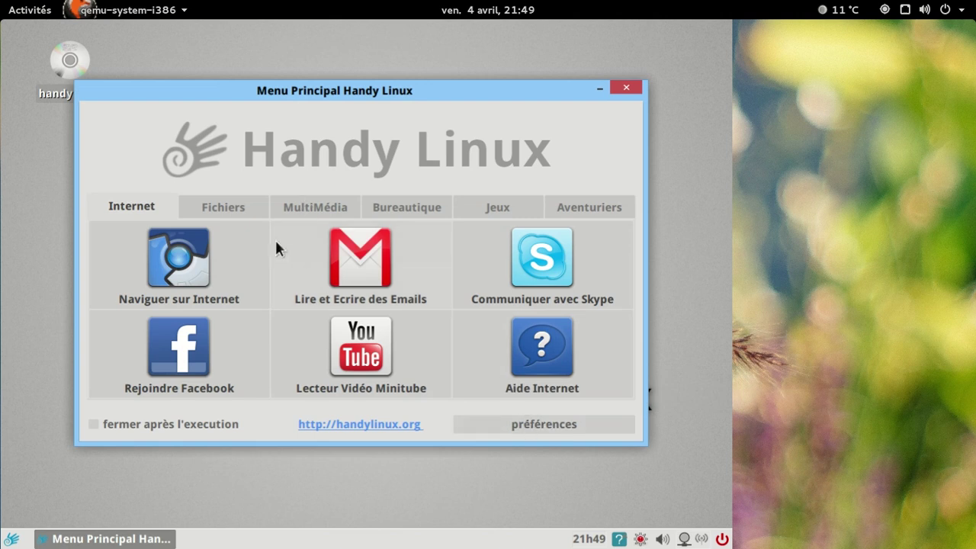
left_click(252, 214)
left_click(309, 214)
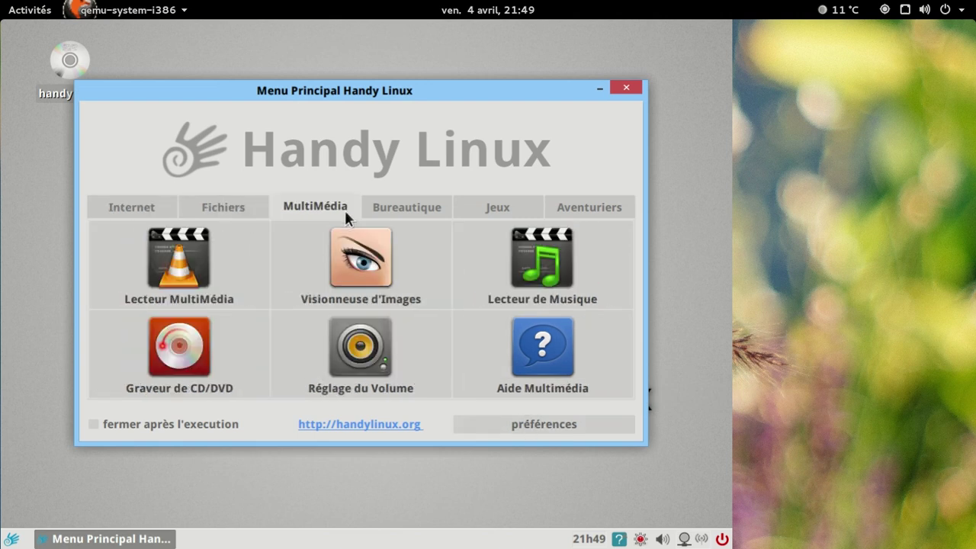
View the Faenza icons in the Bureautique, Jeux, Aventuriers and Internet categories of HandyMenu.
left_click(397, 209)
left_click(491, 206)
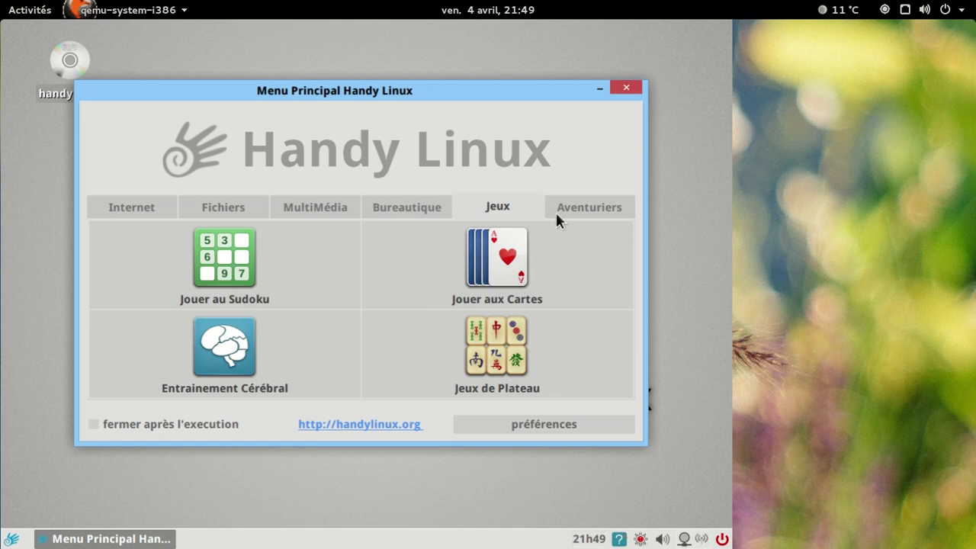
left_click(556, 211)
left_click(170, 214)
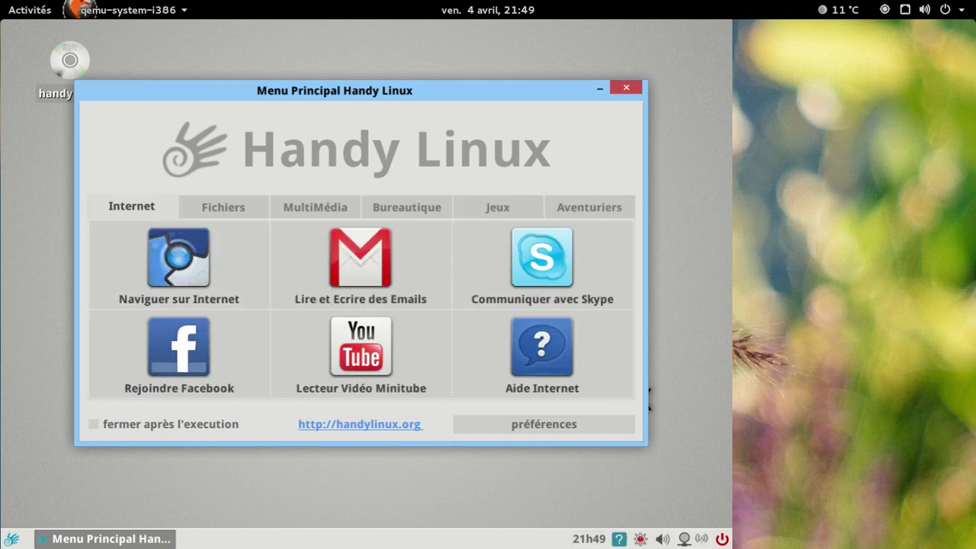
Set the HandyMenu icon pack to HandyLinux, refresh the menu and move its window slightly higher on the desktop.
left_click(550, 427)
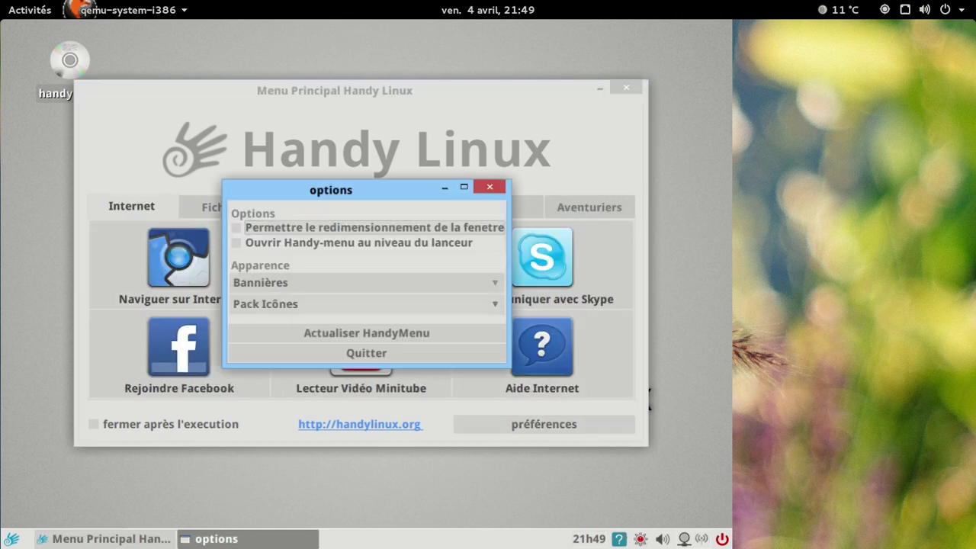
left_click(327, 302)
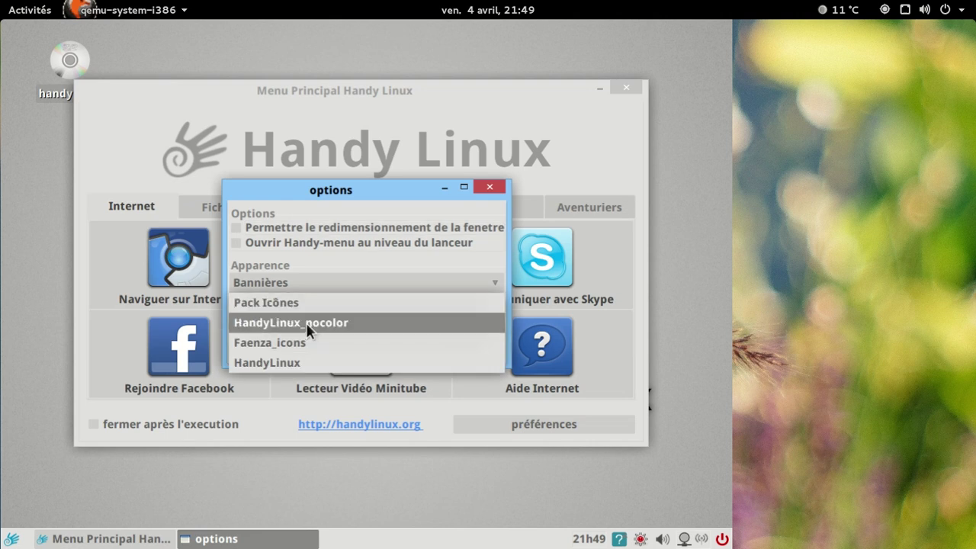
left_click(293, 363)
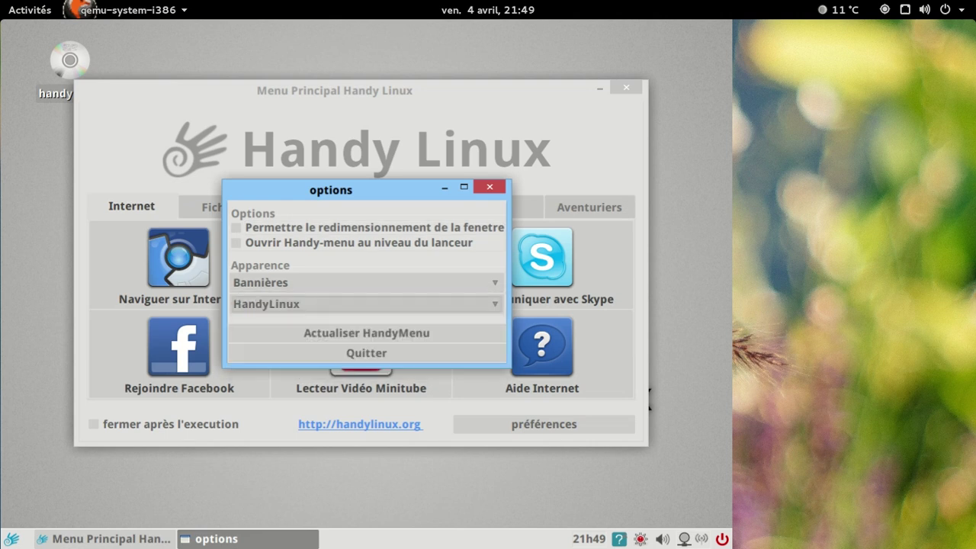
left_click(382, 334)
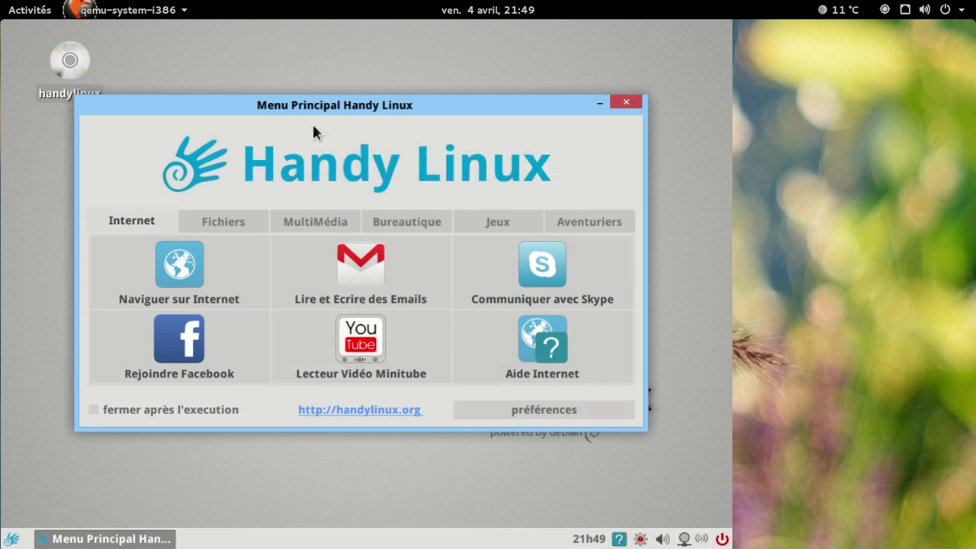
left_click_drag(294, 110, 308, 83)
Launch the web browser from the Internet category, check its version on the about page, and close it.
left_click(235, 250)
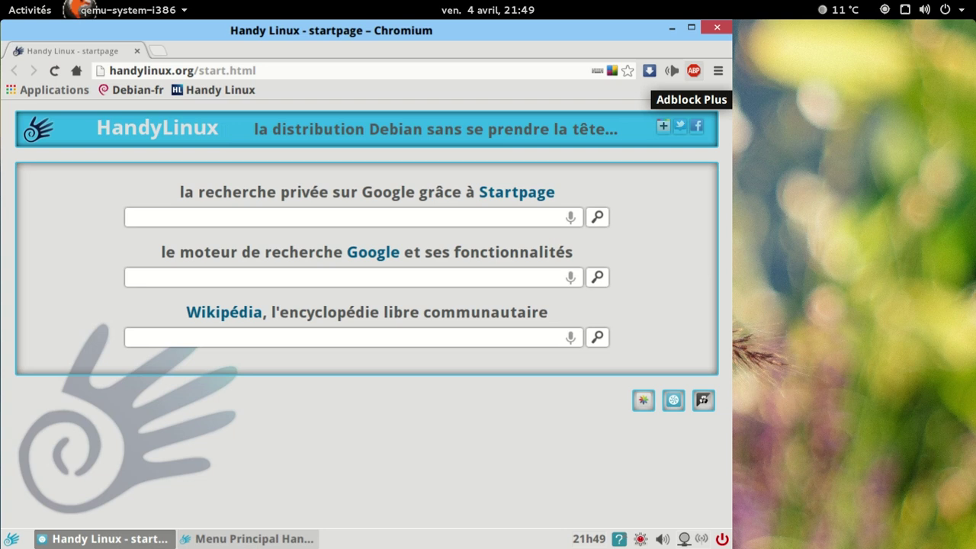
mouse_move(297, 129)
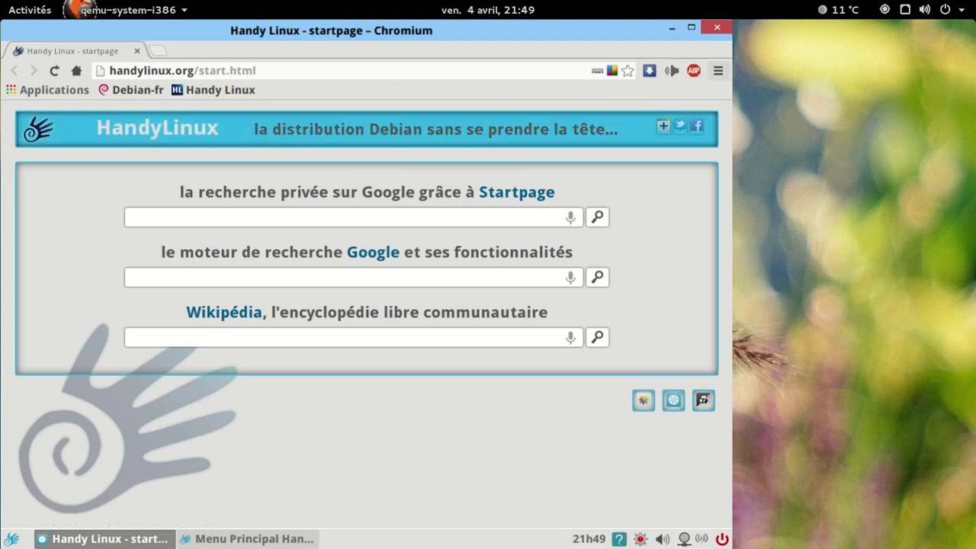
left_click(718, 70)
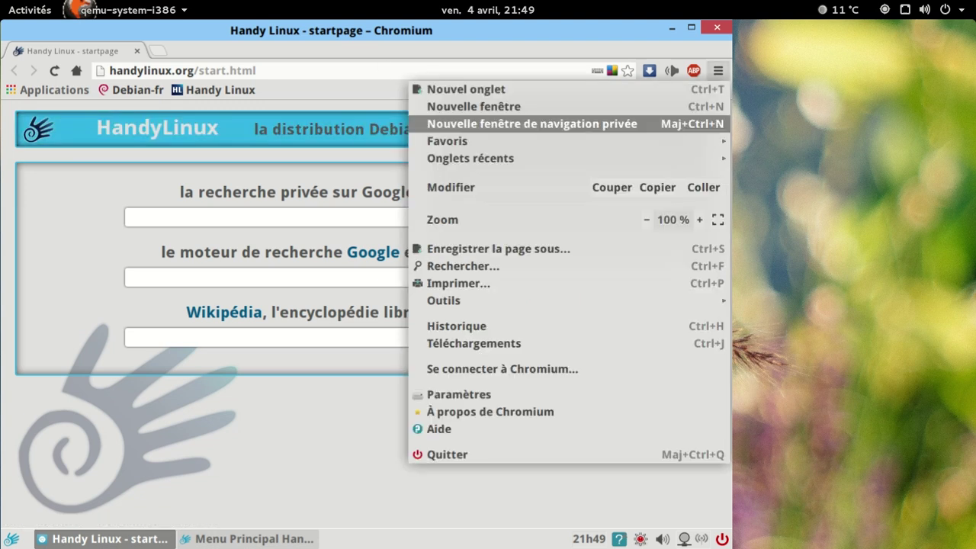
left_click(577, 409)
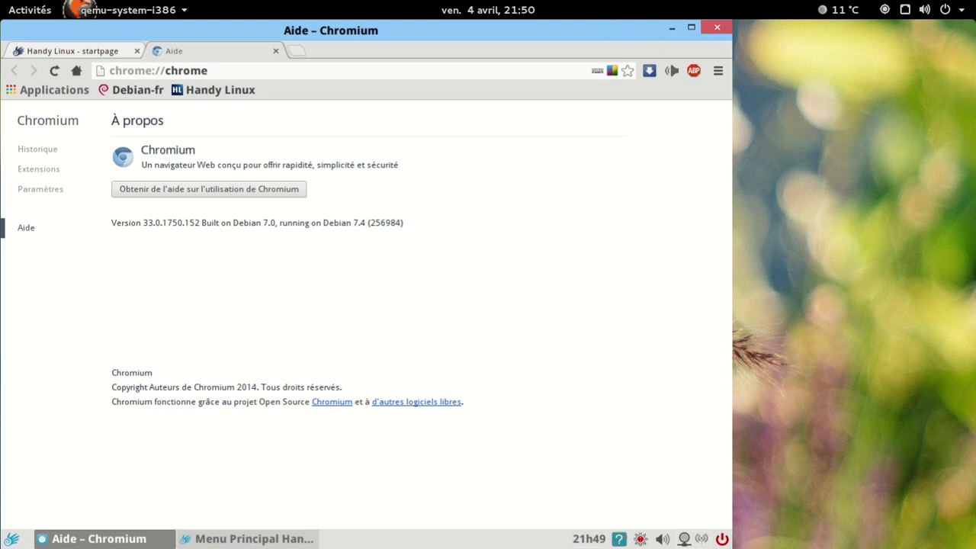
left_click(717, 29)
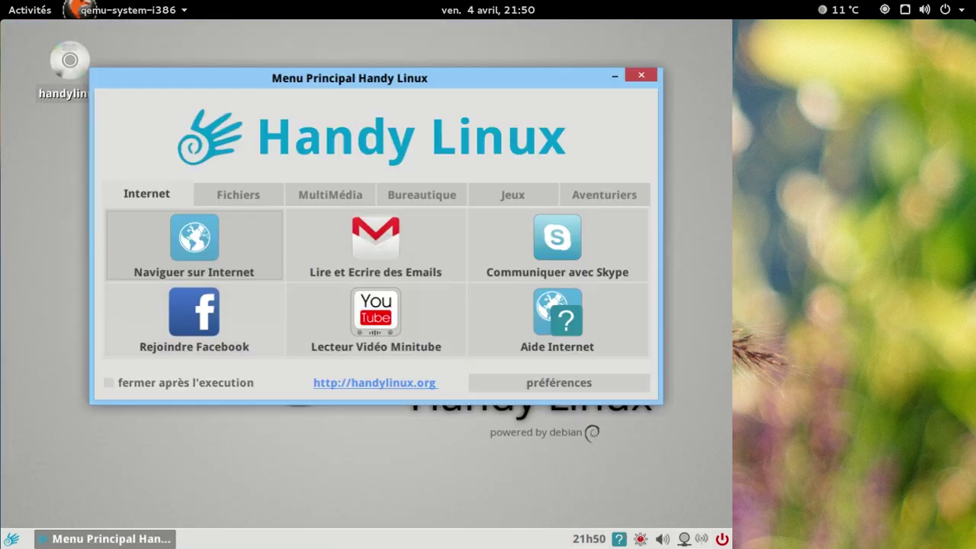
Launch the Minitube video player from the Internet category and search for handylinux videos.
left_click(376, 317)
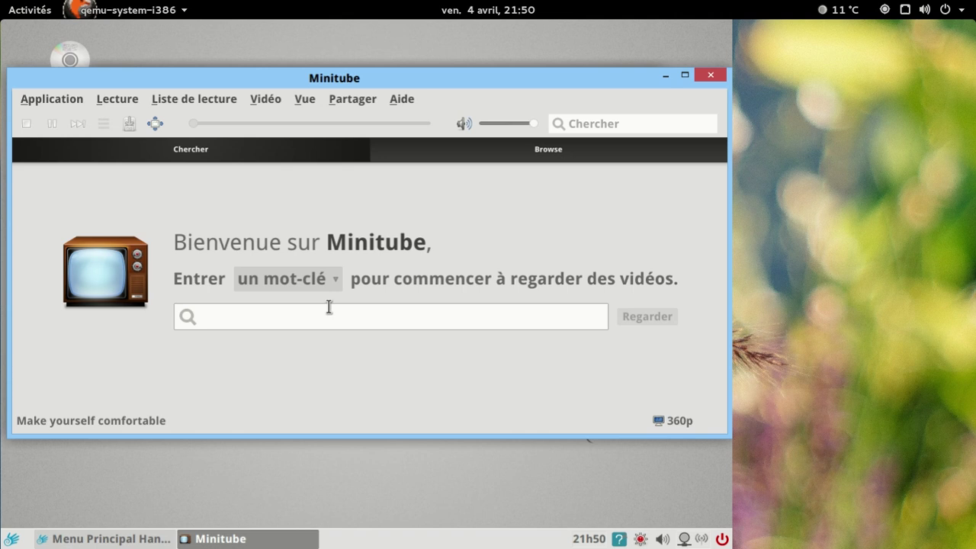
type("handy")
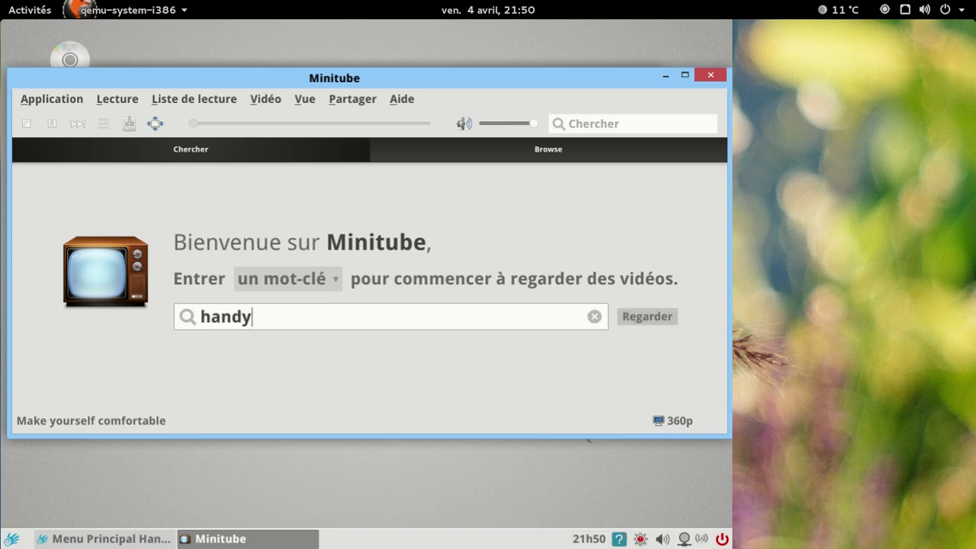
type("linux")
key("Return")
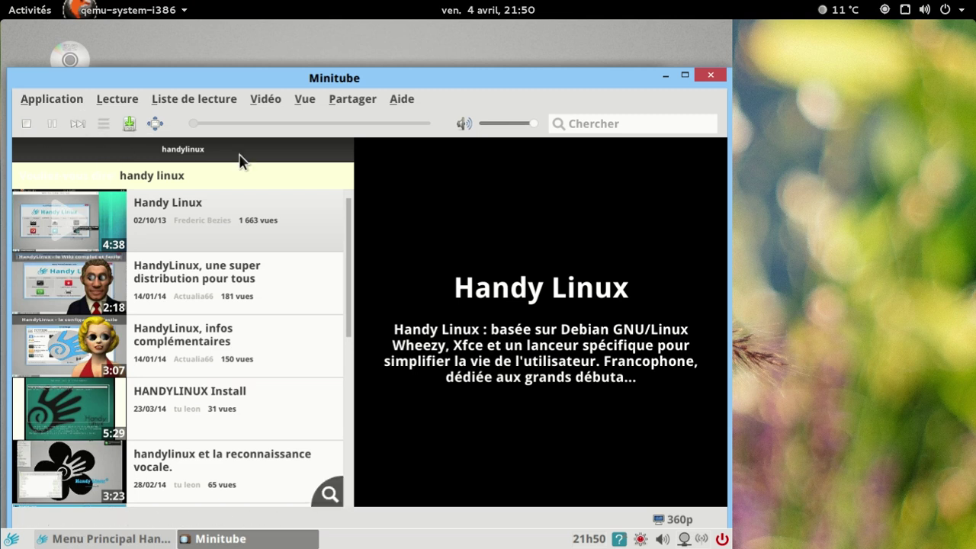
Move the Minitube window higher, view the other videos by the first result's author, and return to the handylinux results.
left_click_drag(357, 73, 357, 47)
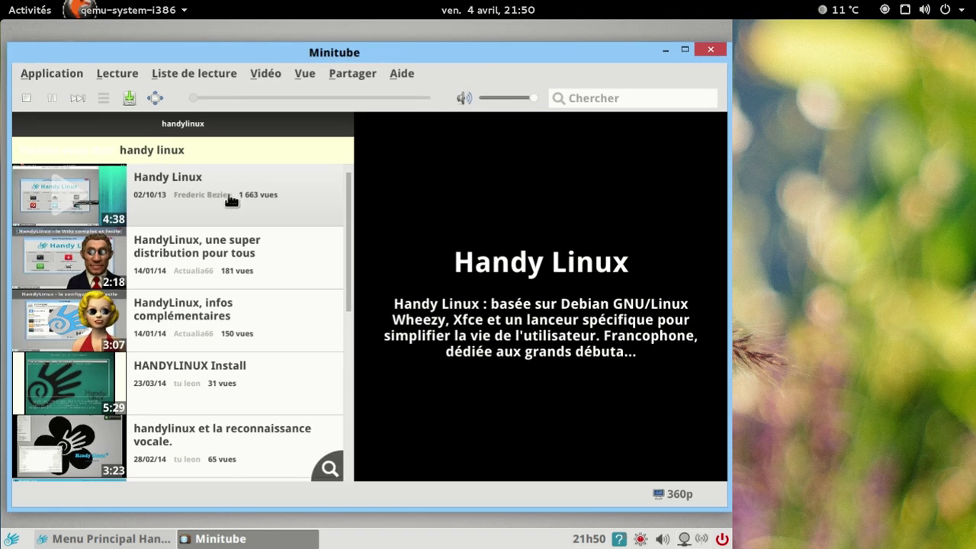
left_click(202, 194)
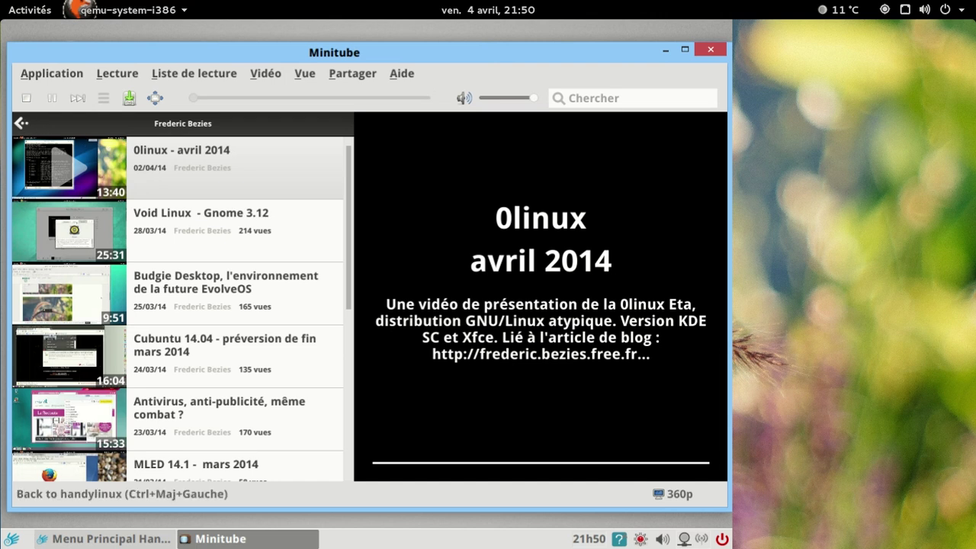
left_click(20, 123)
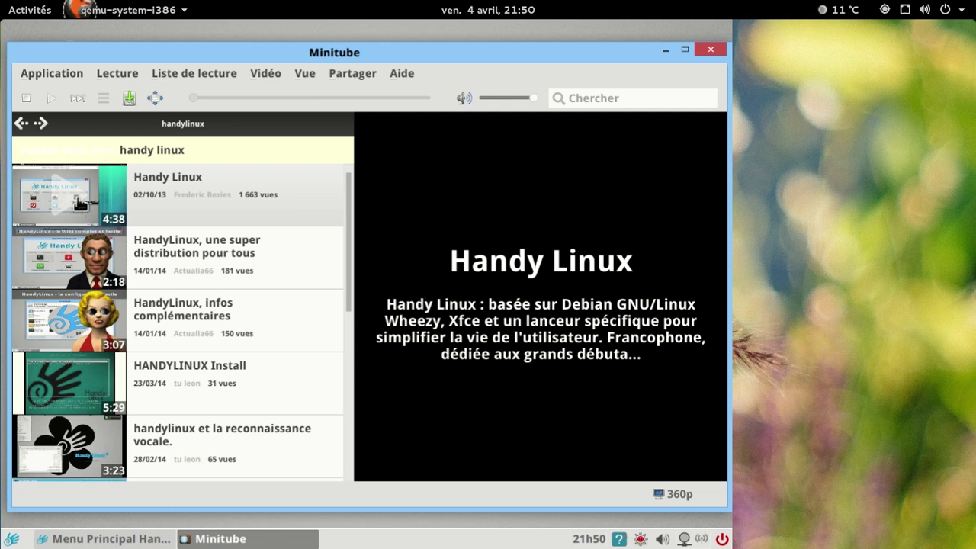
Download the "Handy Linux" video and show the list of downloads.
left_click(128, 107)
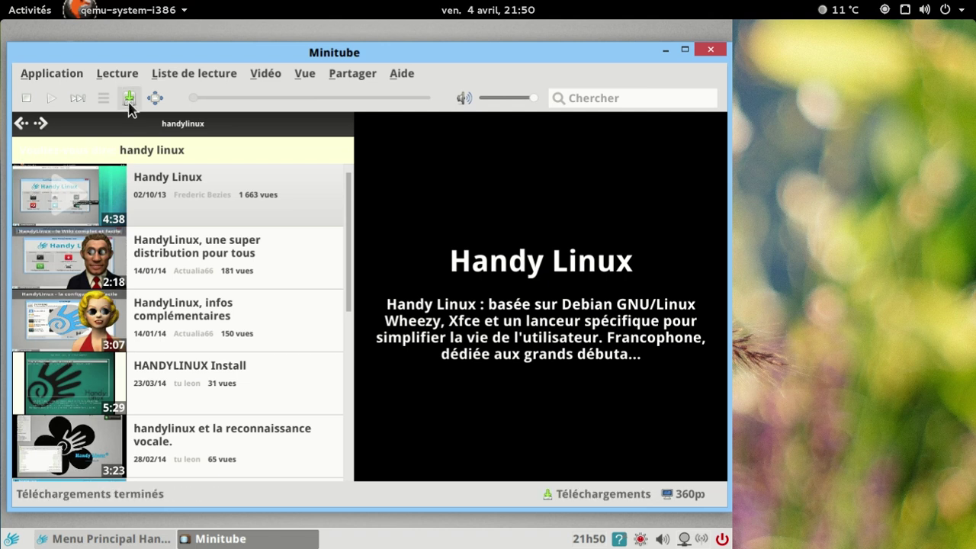
left_click(545, 495)
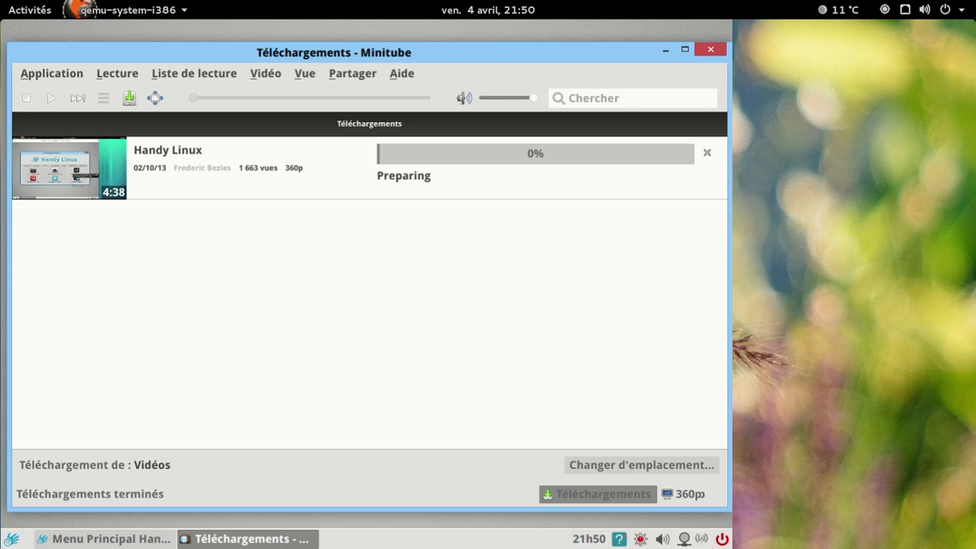
View Minitube's about page and close the program.
left_click(403, 74)
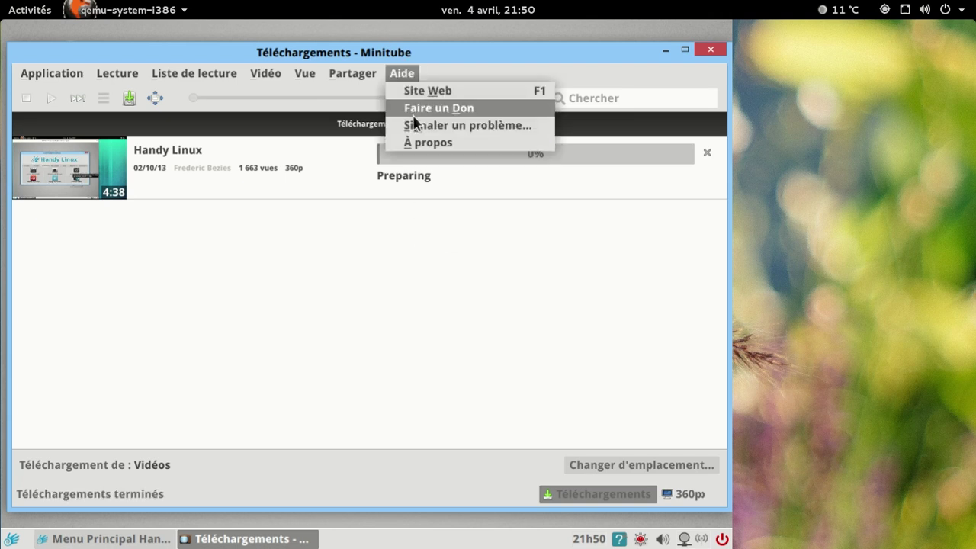
left_click(430, 142)
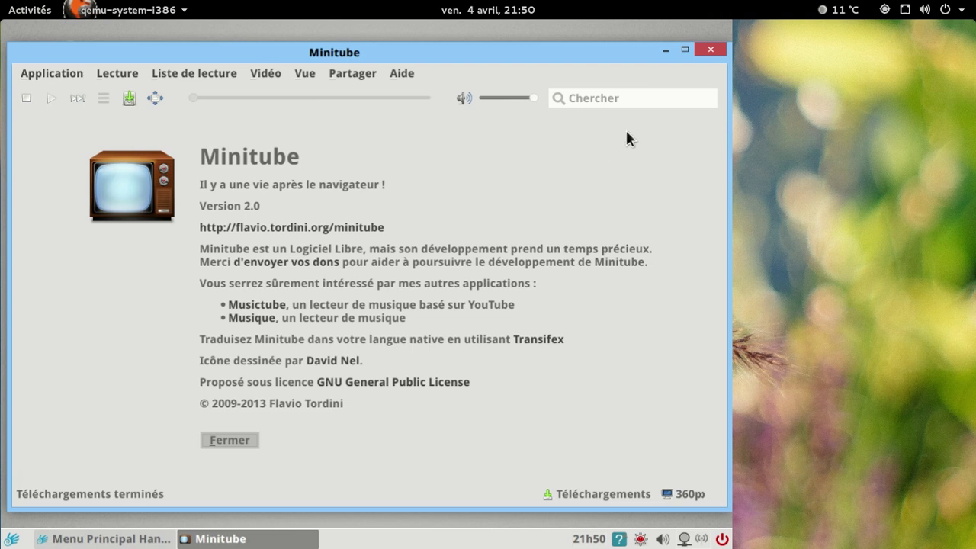
left_click(711, 49)
Open the Internet help from HandyMenu, read through its Chromium and Icedove sections, and close the browser.
left_click(423, 319)
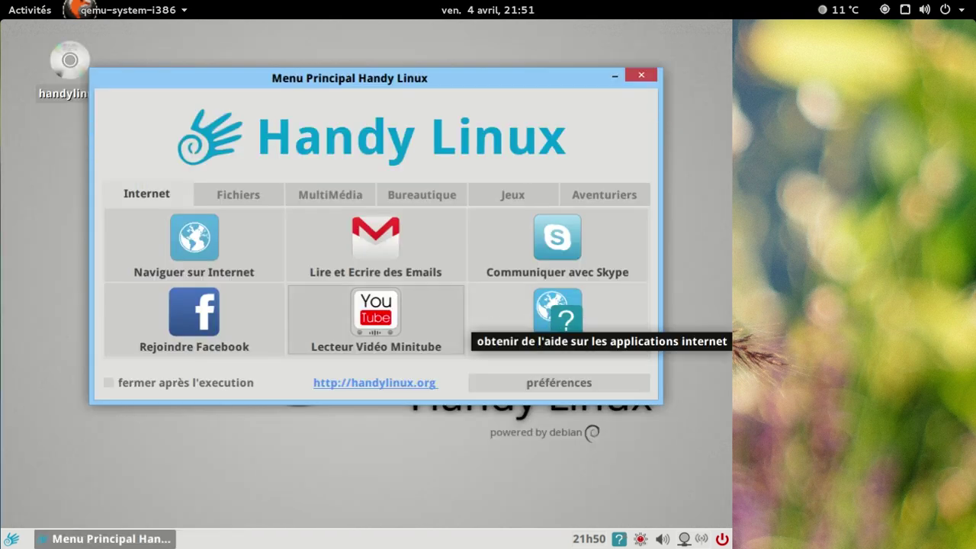
left_click(516, 322)
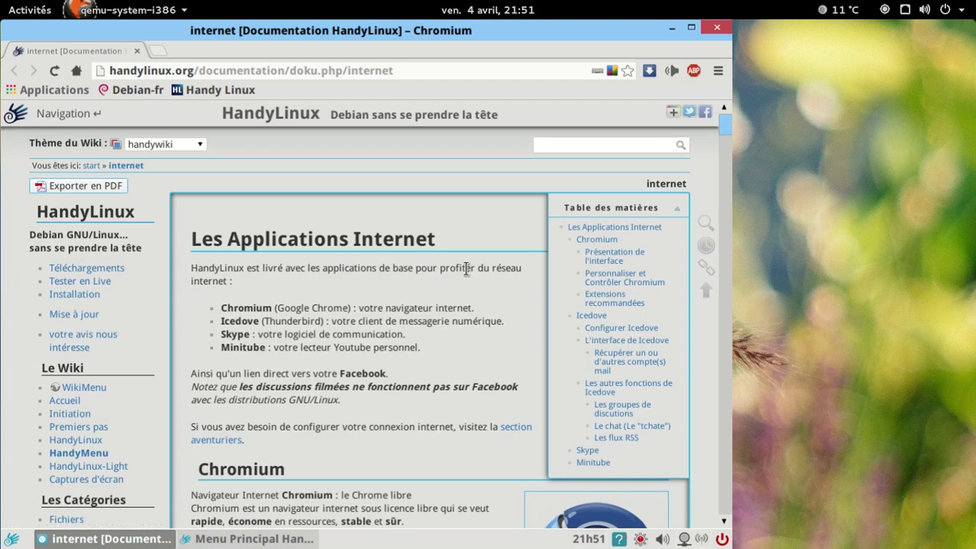
scroll(439, 241, "down", 5)
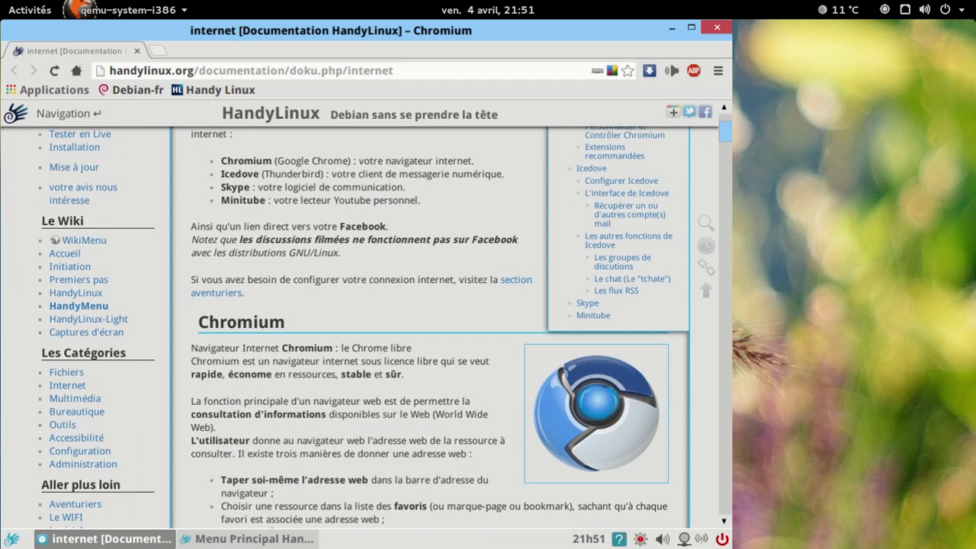
scroll(446, 255, "down", 15)
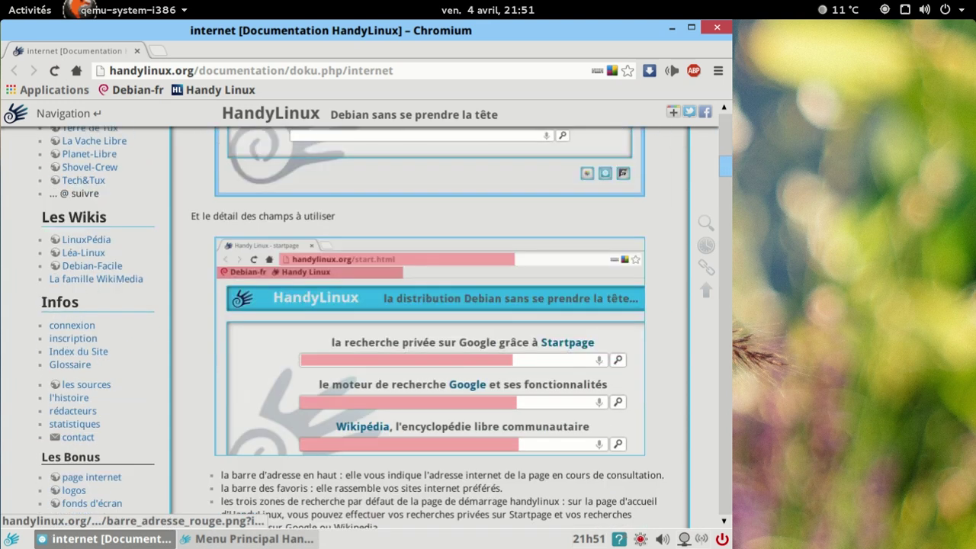
scroll(376, 222, "down", 12)
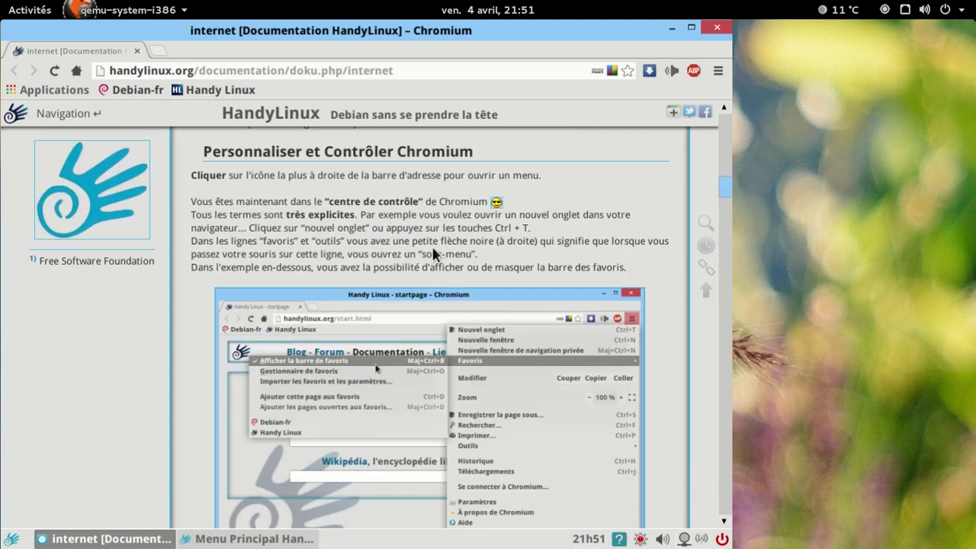
scroll(376, 222, "down", 10)
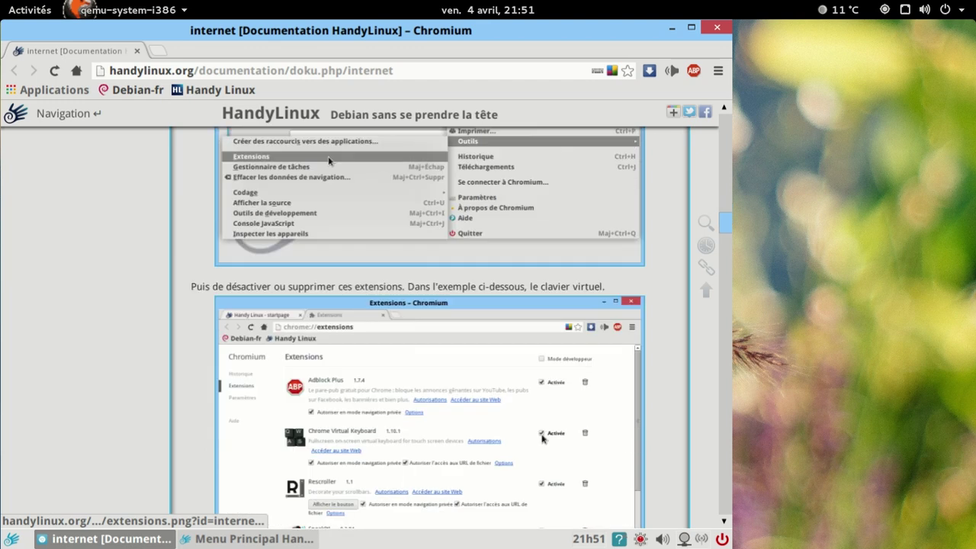
scroll(542, 255, "down", 5)
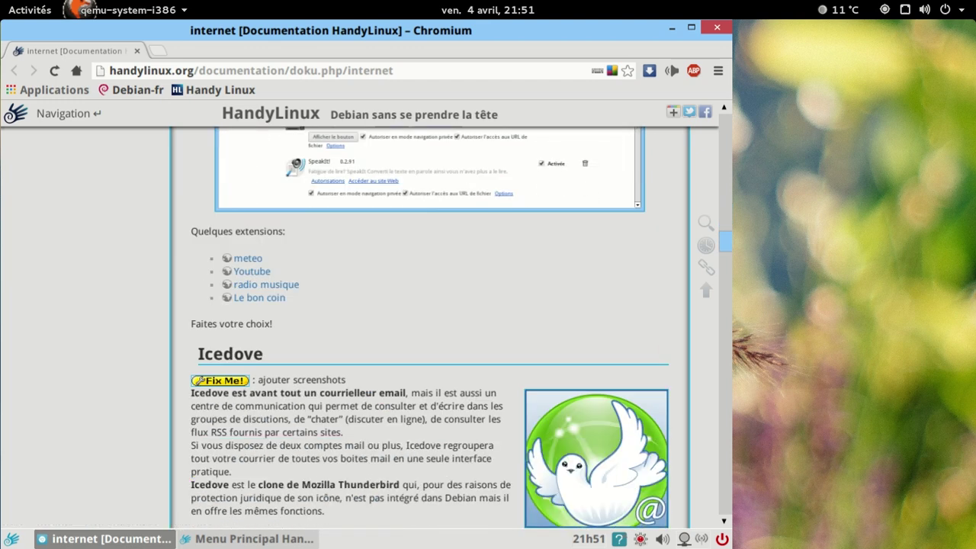
scroll(430, 317, "down", 8)
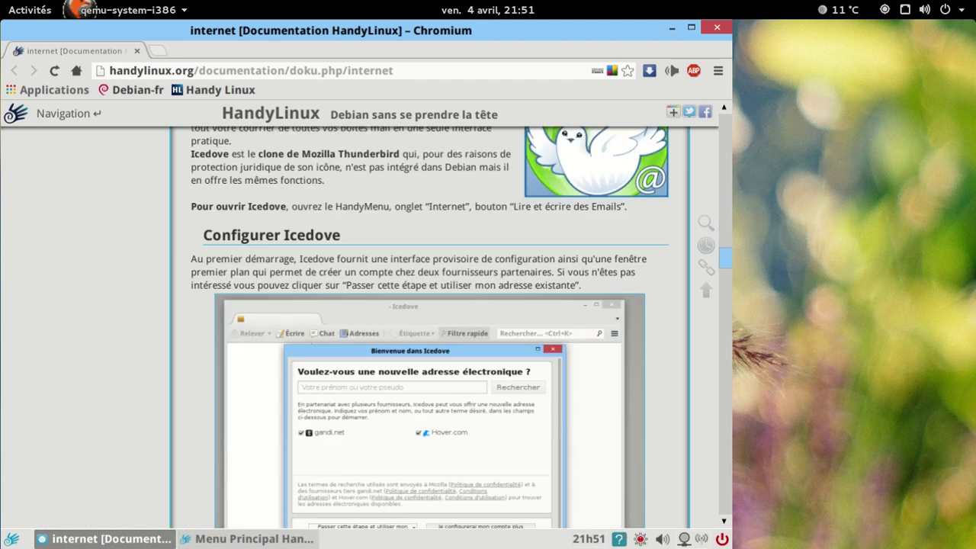
scroll(622, 349, "down", 15)
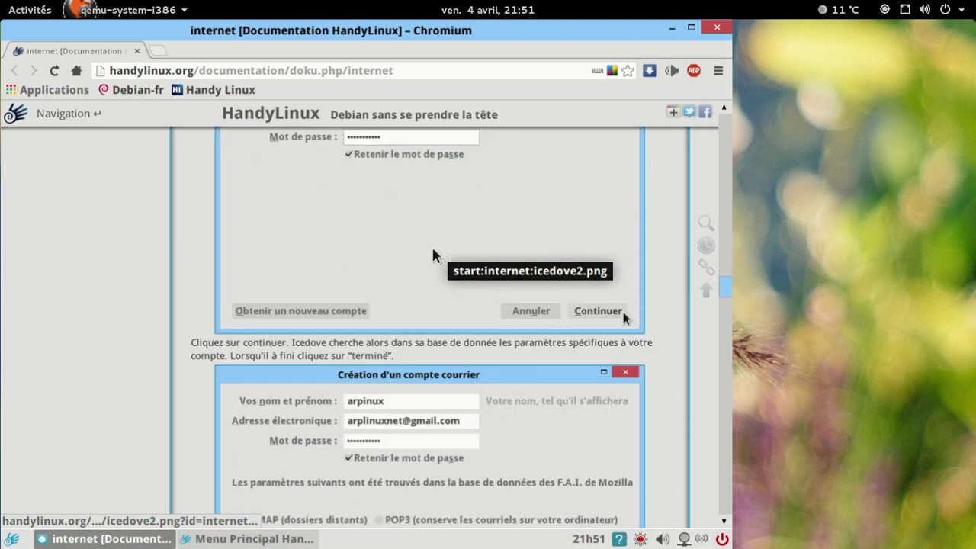
scroll(622, 348, "down", 4)
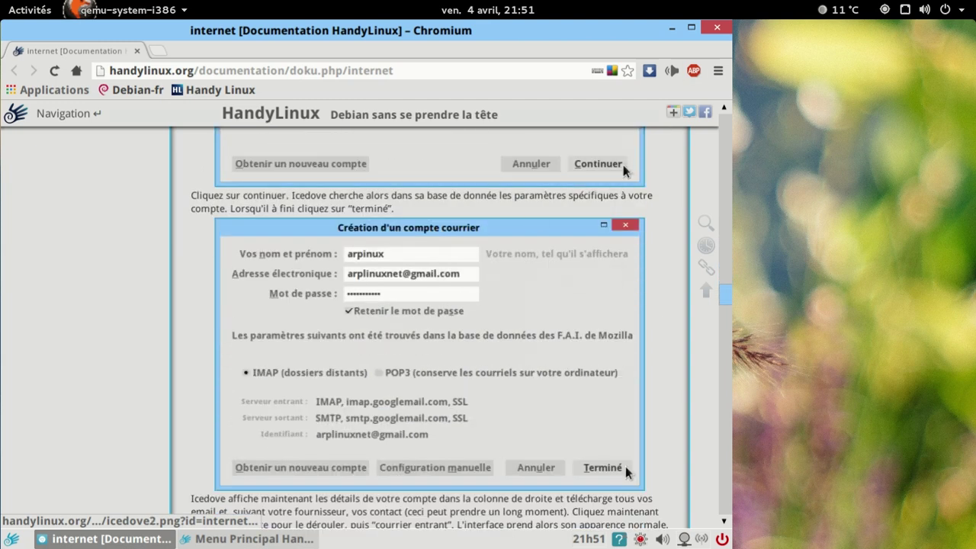
left_click(716, 27)
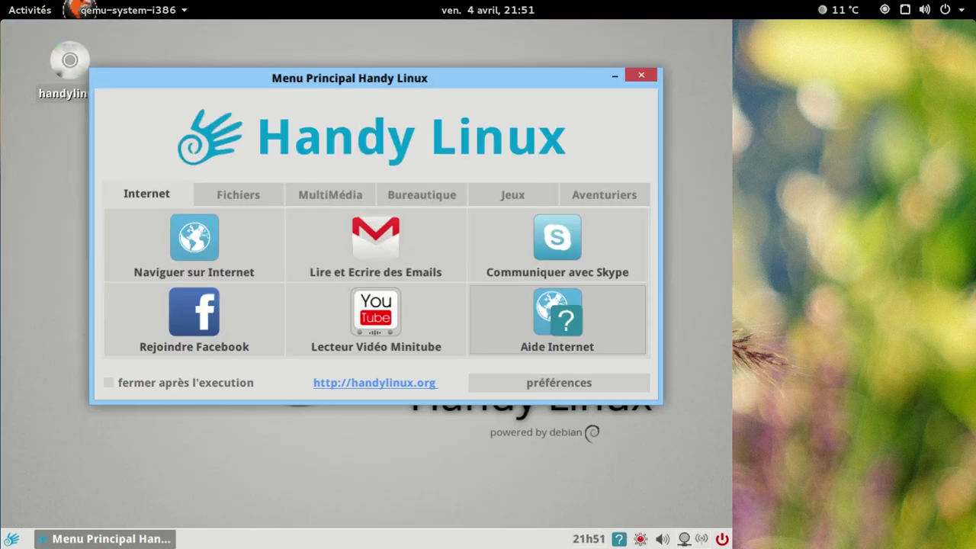
Open the personal folder from the Fichiers category and launch the "je débute, je clique" beginner's guide.
left_click(236, 195)
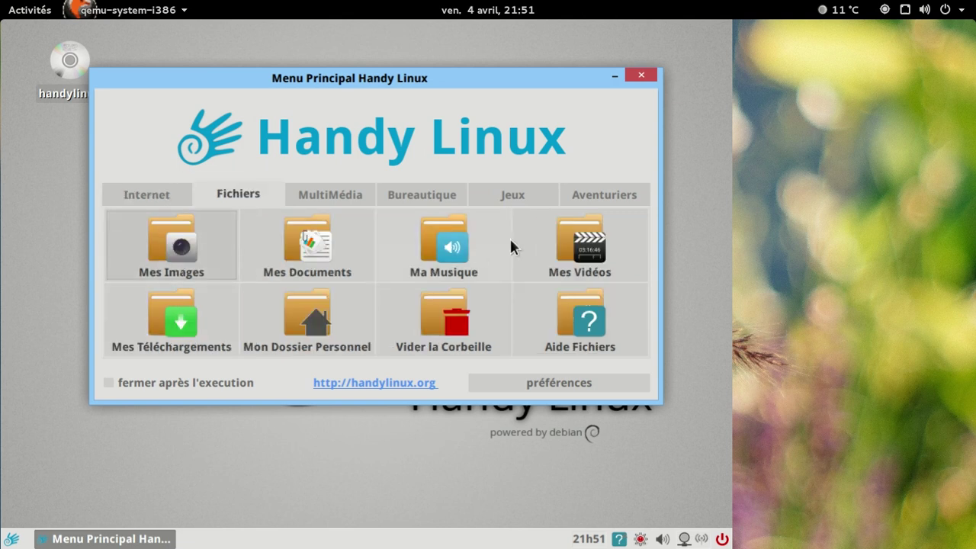
left_click(364, 324)
left_click_drag(288, 166, 390, 105)
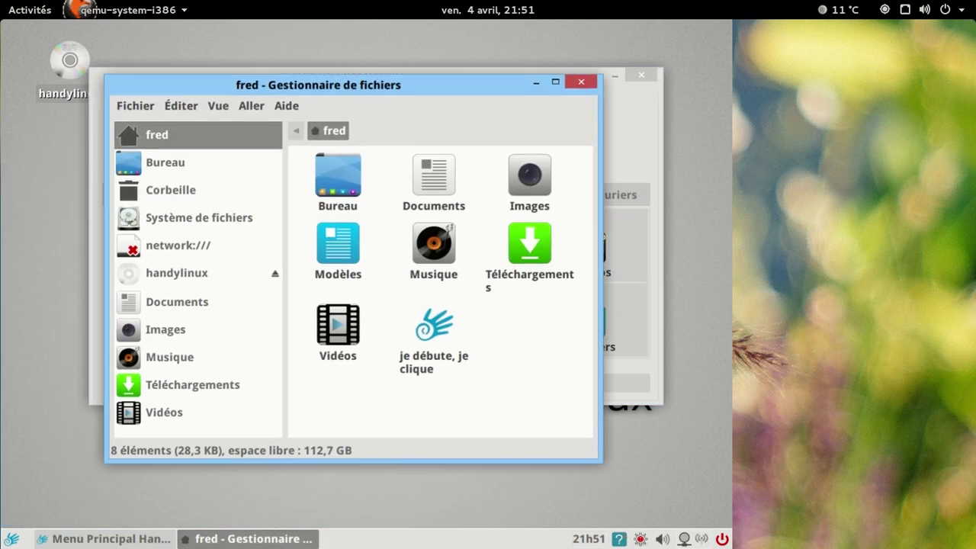
left_click(420, 370)
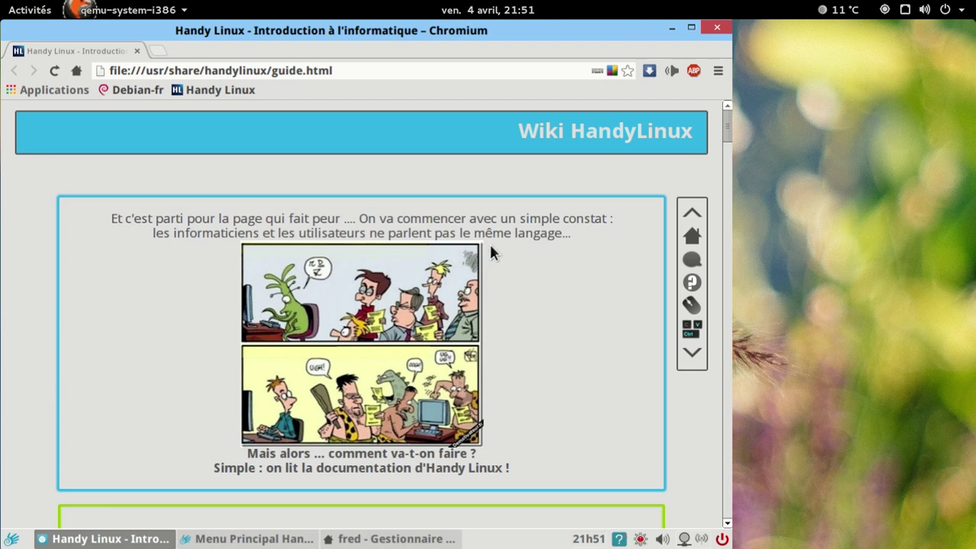
Read through the beginner's guide down to the section on copying and pasting a selection, and close the browser.
scroll(577, 260, "down", 5)
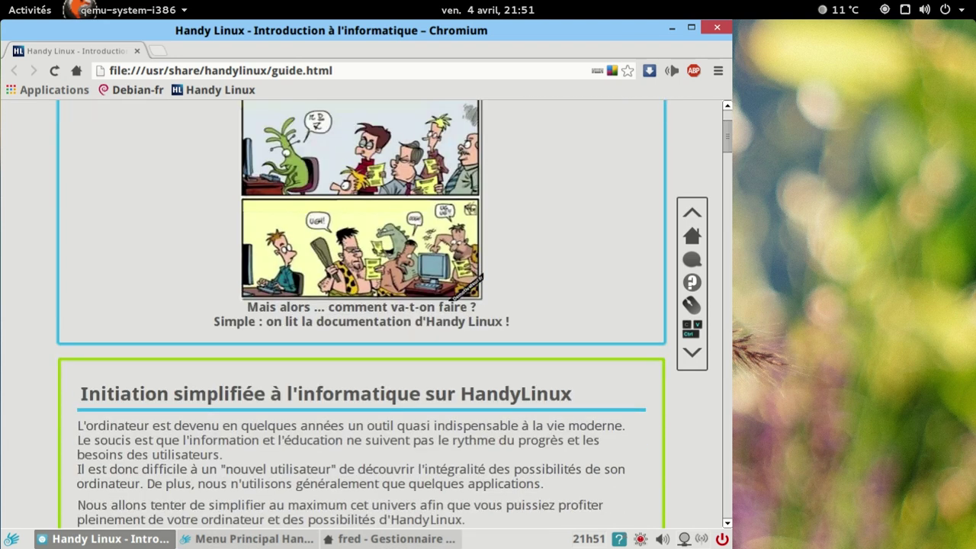
scroll(580, 261, "down", 12)
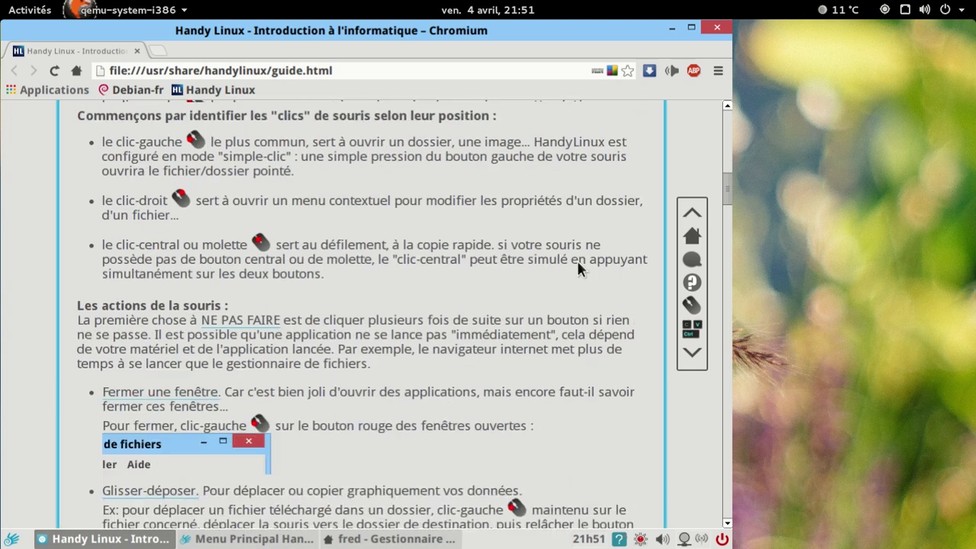
scroll(581, 263, "down", 10)
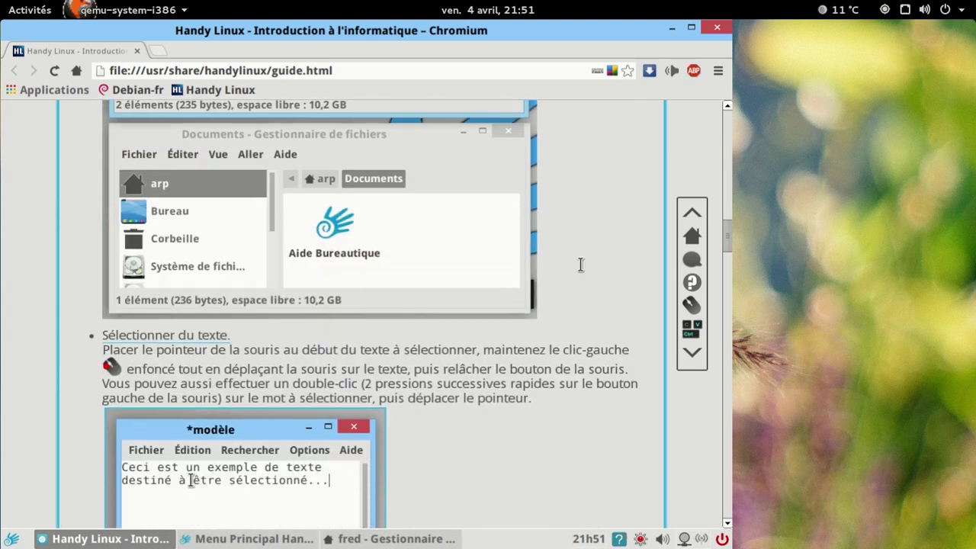
scroll(577, 260, "down", 5)
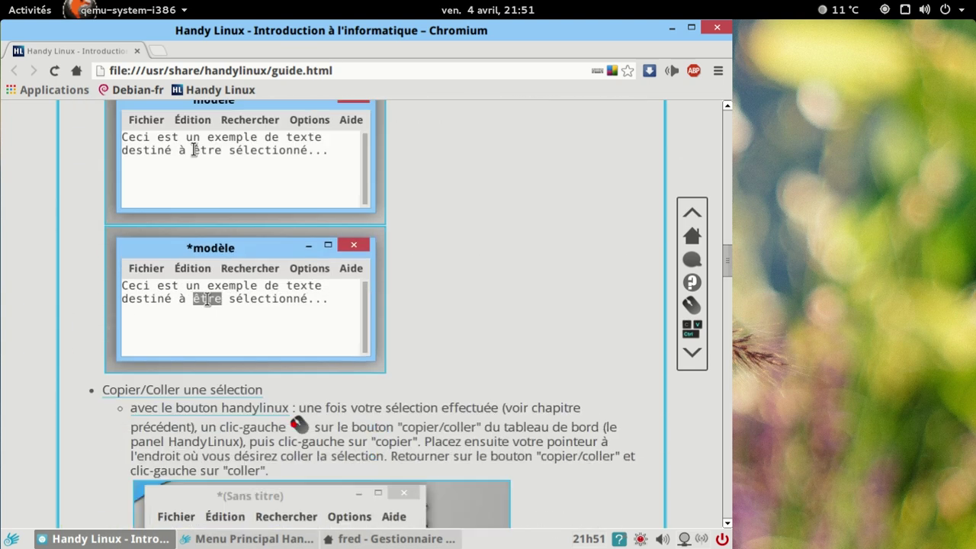
left_click(714, 29)
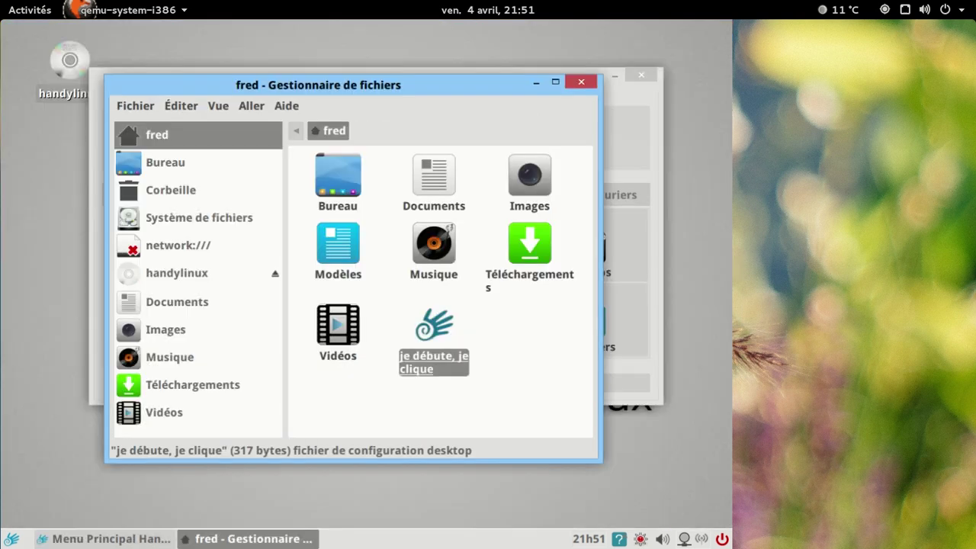
View the file manager's about information and close the personal folder window.
left_click(287, 105)
left_click(327, 139)
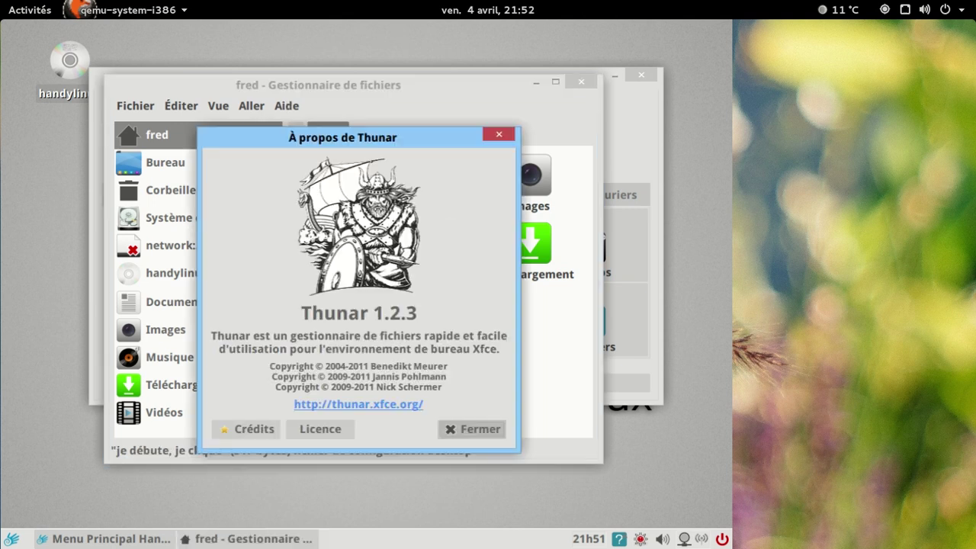
left_click(485, 429)
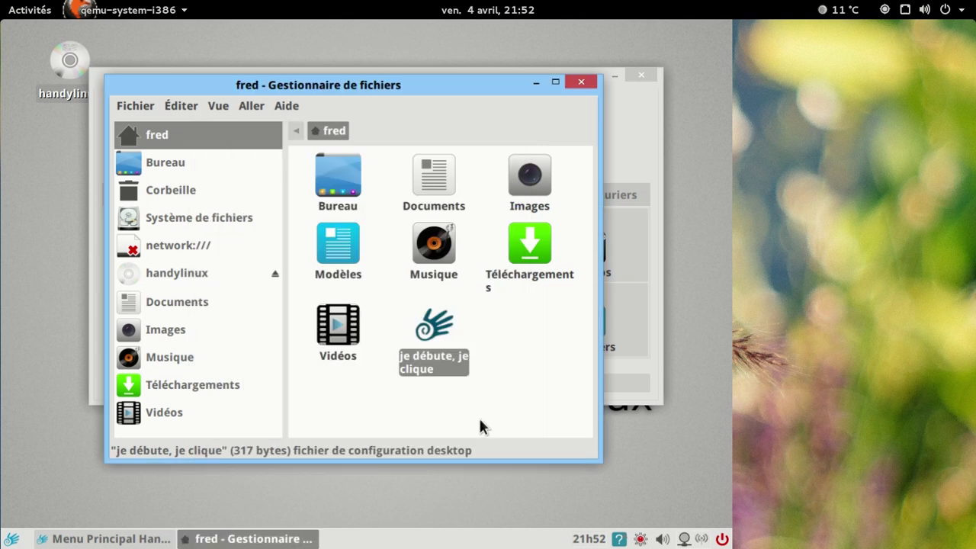
left_click(578, 84)
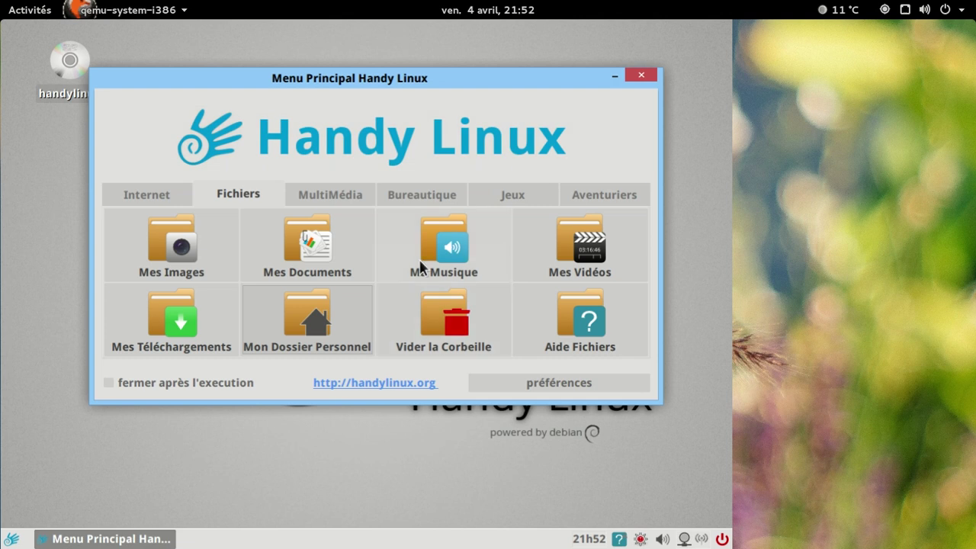
Launch Lecteur MultiMédia from HandyMenu's MultiMédia category, view VLC's about information, and close the player.
left_click(329, 197)
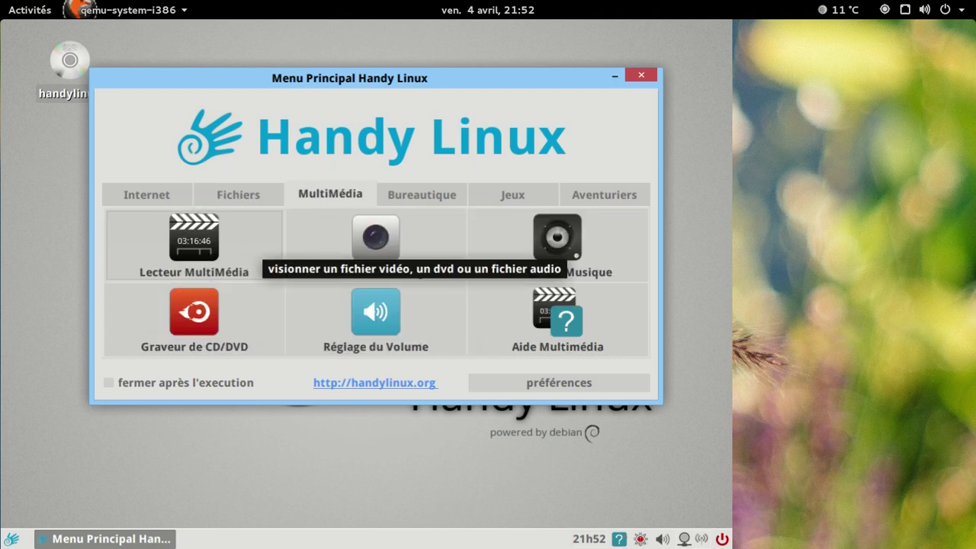
left_click(271, 244)
left_click(450, 139)
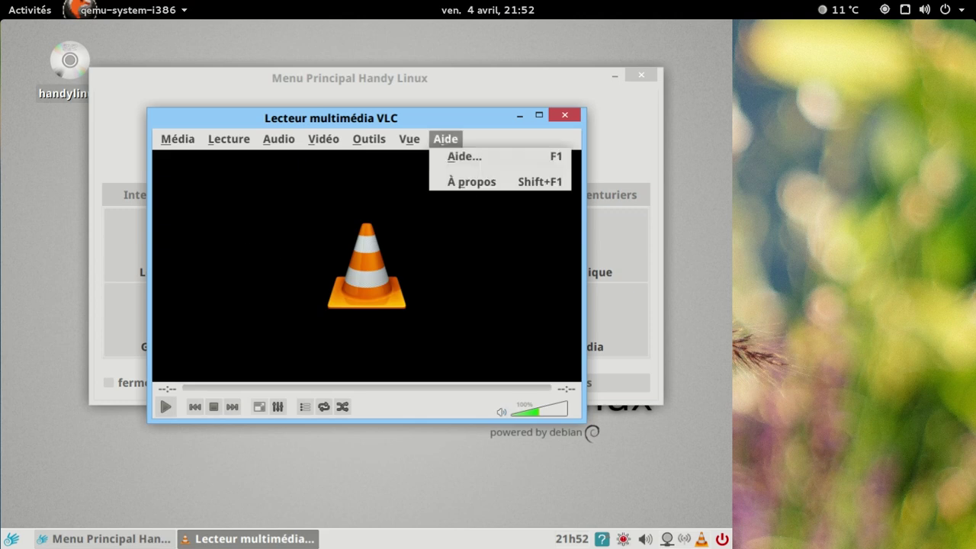
left_click(462, 184)
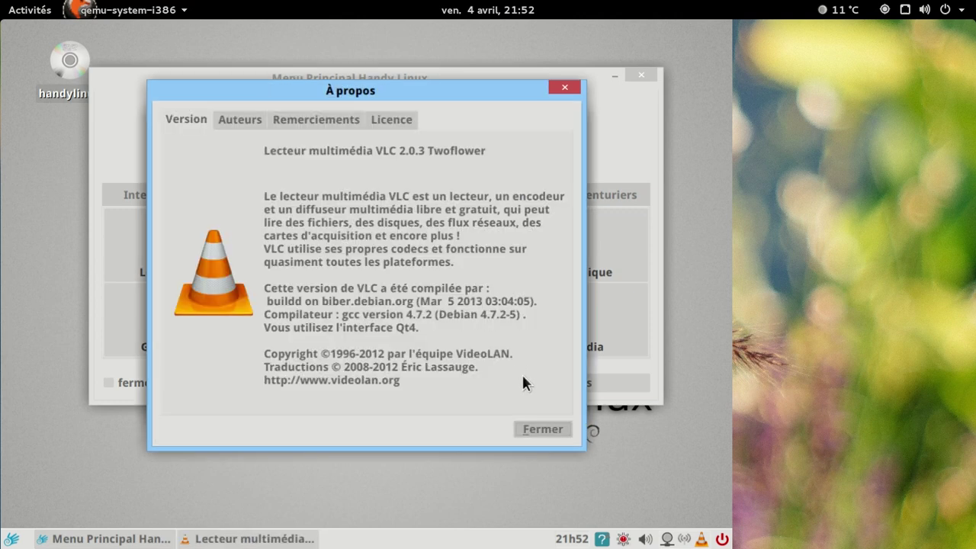
left_click(542, 428)
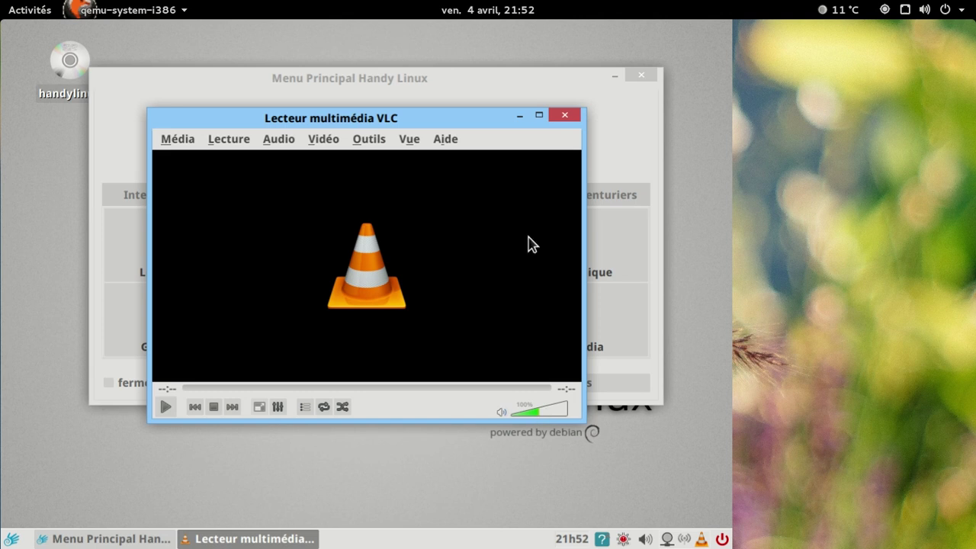
left_click(565, 115)
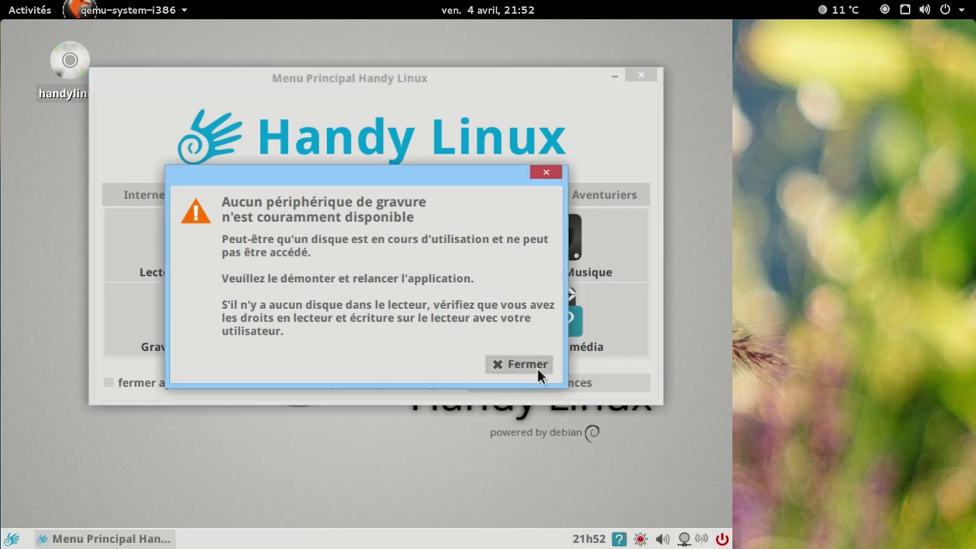
Look over the Xfburn disc burner and the Quod Libet music player from the MultiMédia category, closing each one.
left_click(503, 364)
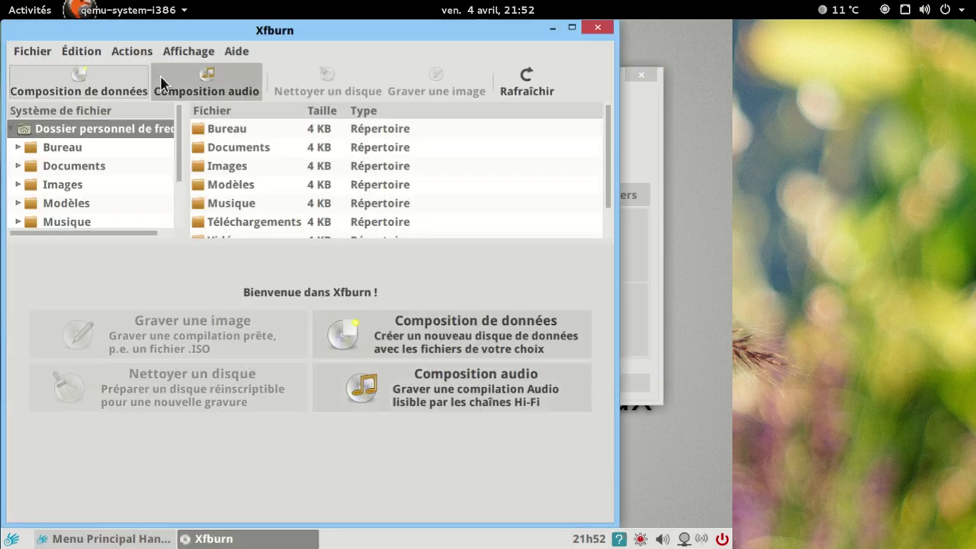
left_click(598, 28)
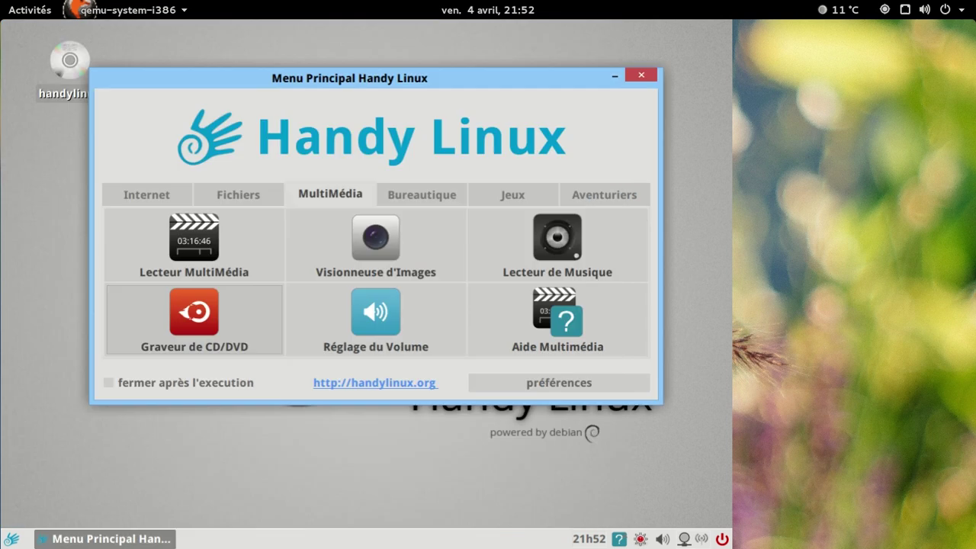
left_click(553, 243)
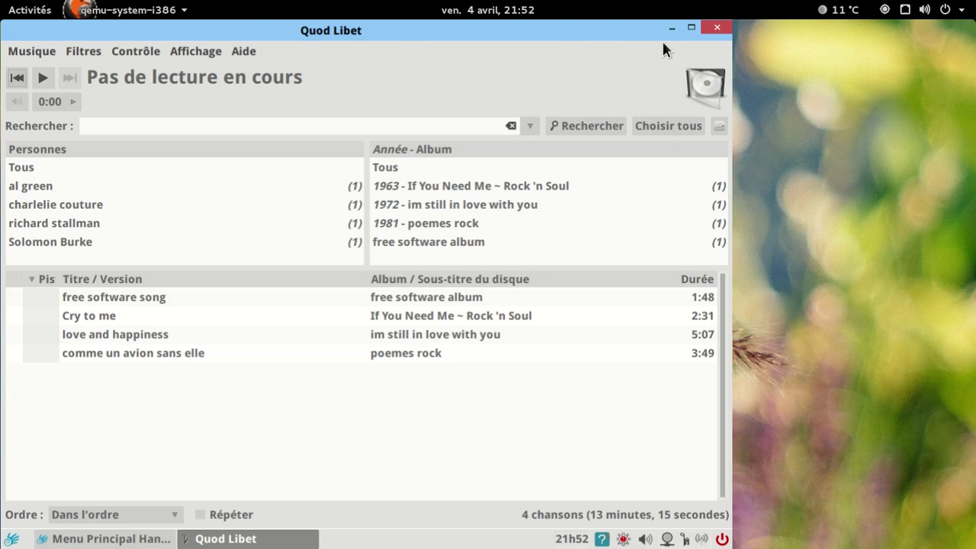
left_click(717, 27)
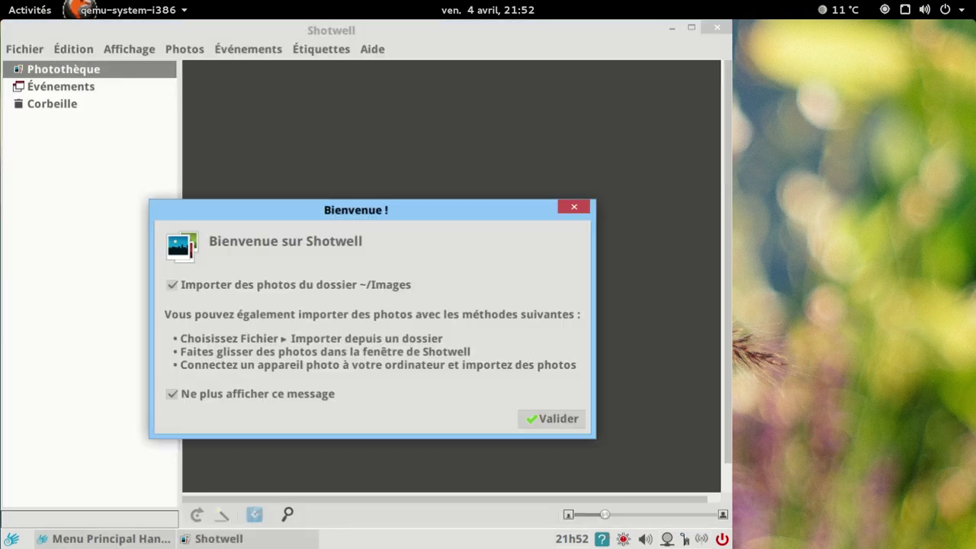
Accept Shotwell's welcome options with the import from ~/Images, view its about information, and close the program.
left_click(552, 418)
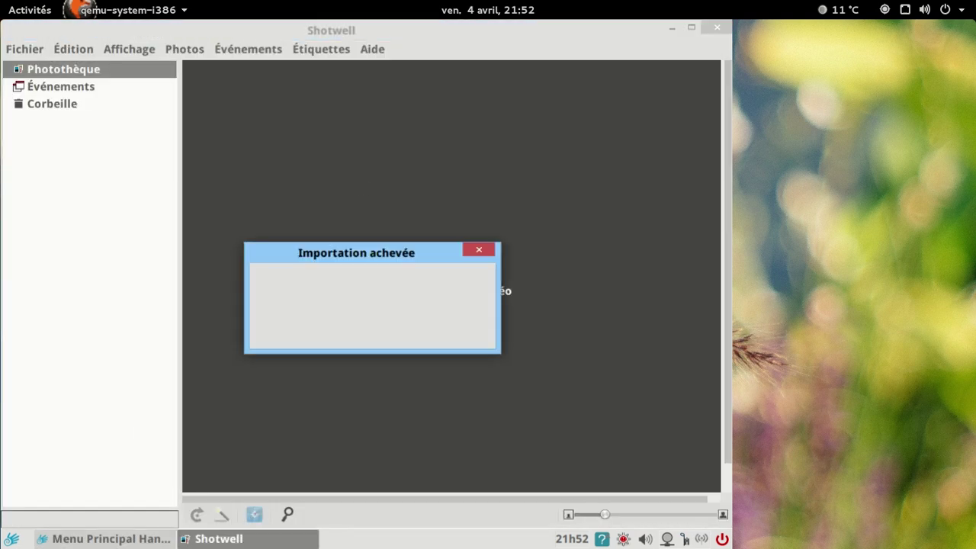
left_click(454, 330)
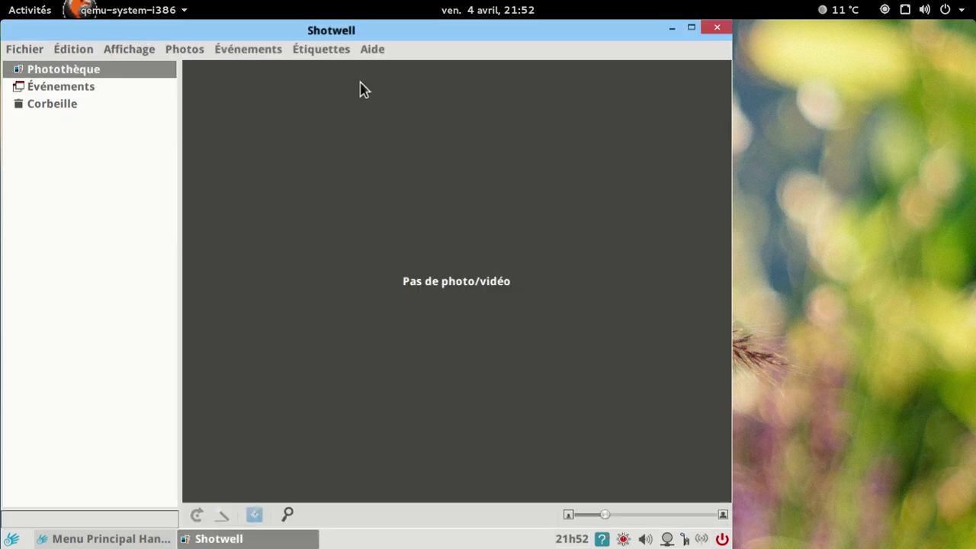
left_click(372, 49)
left_click(395, 116)
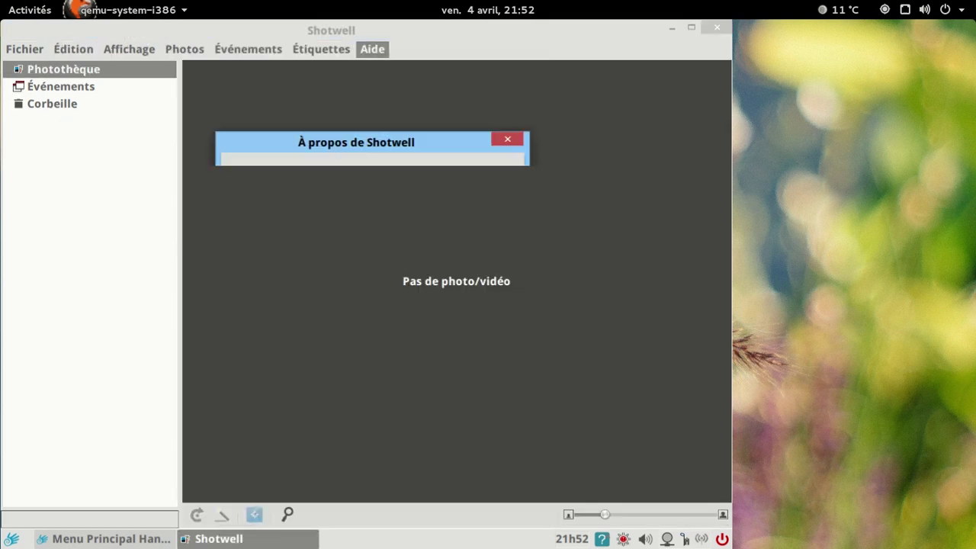
left_click(507, 139)
left_click(717, 27)
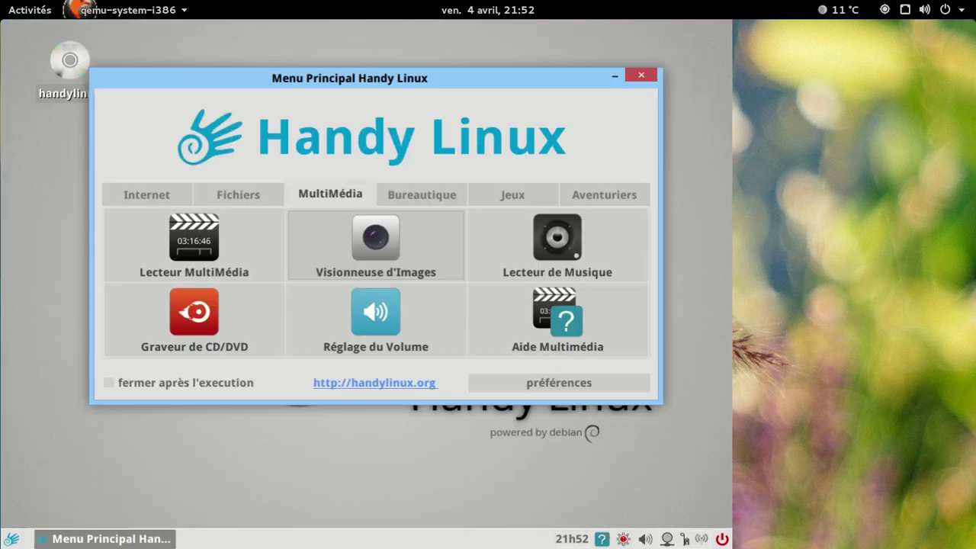
Launch Suite Bureautique from the Bureautique category, create a Writer text document, view LibreOffice's about information, and close it.
left_click(436, 188)
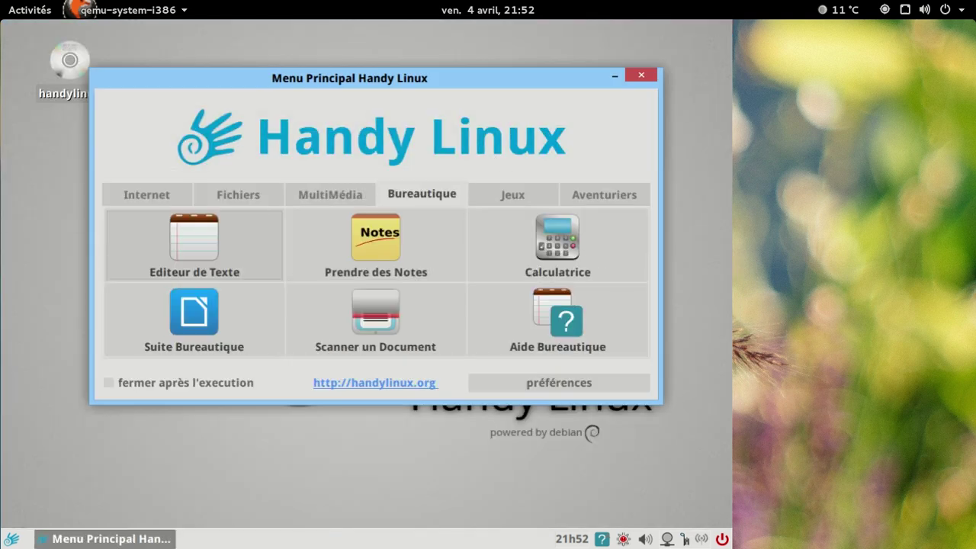
left_click(251, 321)
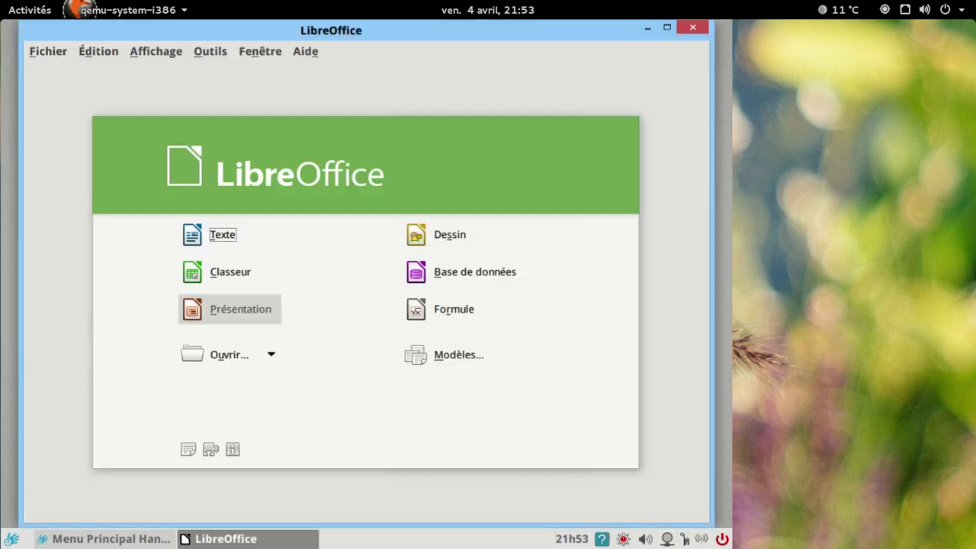
left_click(196, 242)
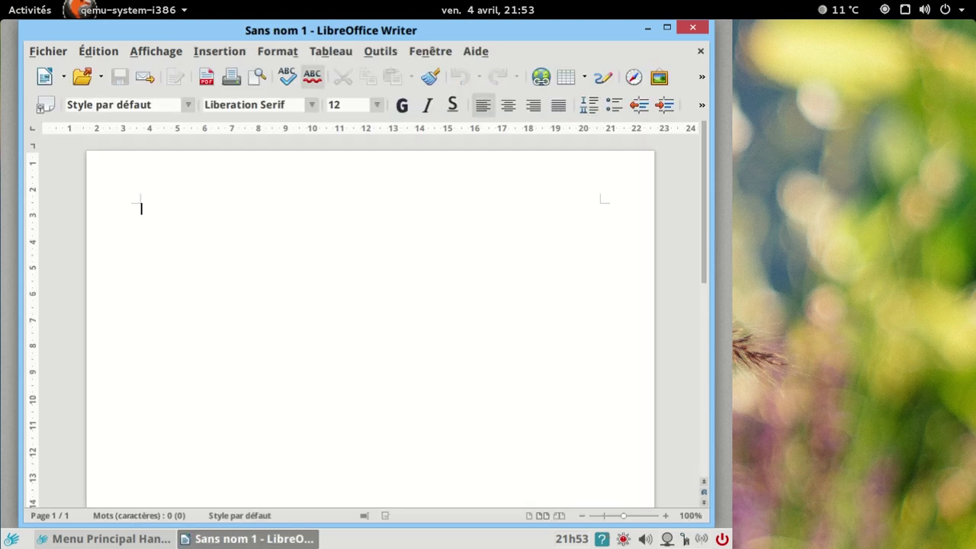
left_click(476, 51)
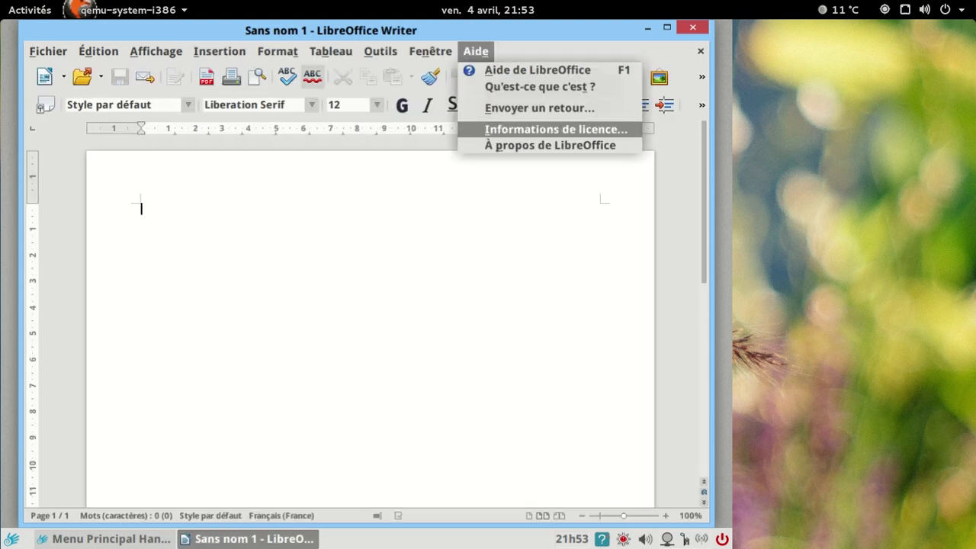
left_click(521, 146)
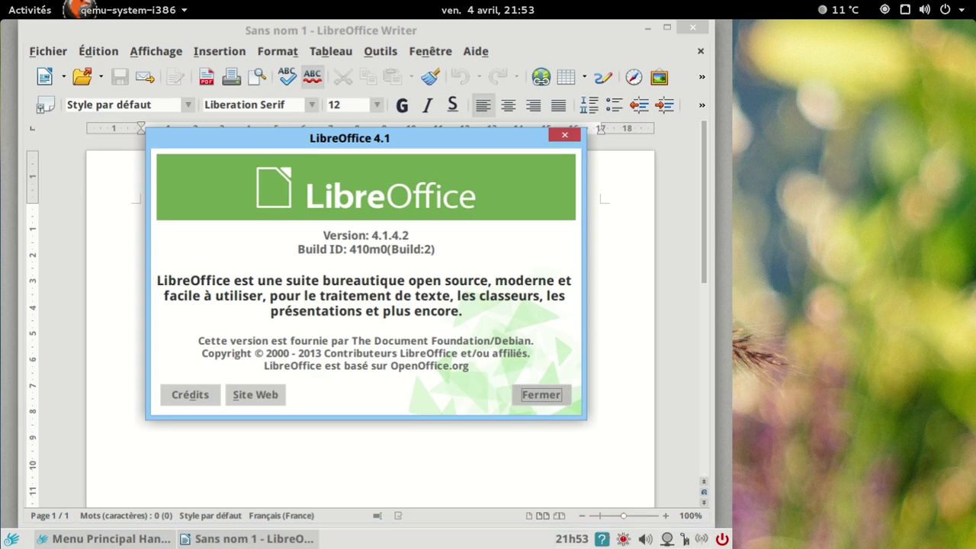
left_click(565, 135)
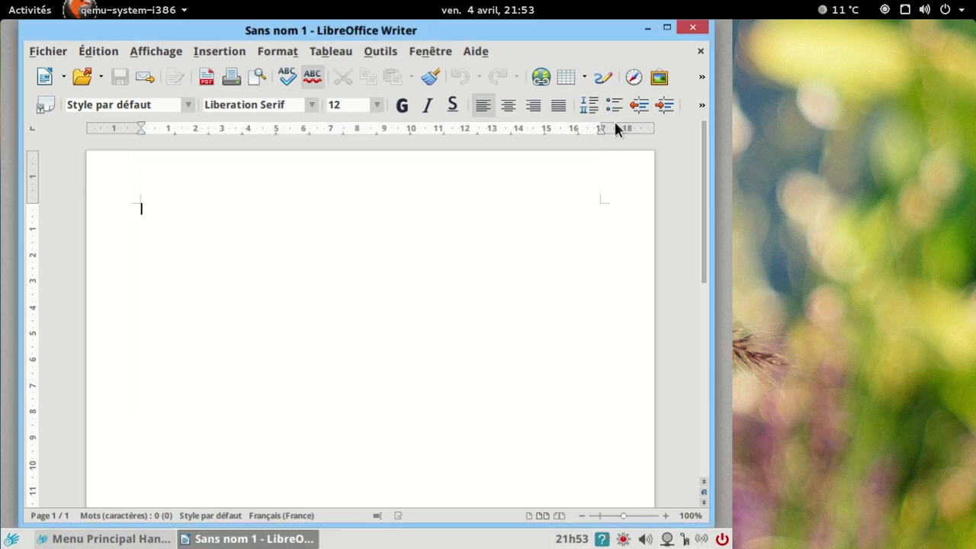
left_click(693, 29)
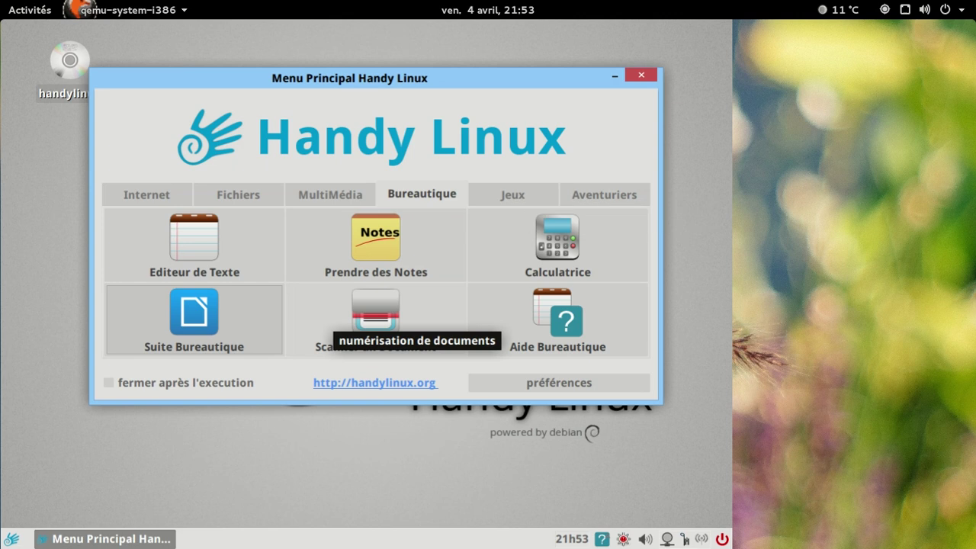
Launch Scanner un Document from the Bureautique category, view its about information, and quit the scanning program.
left_click(376, 316)
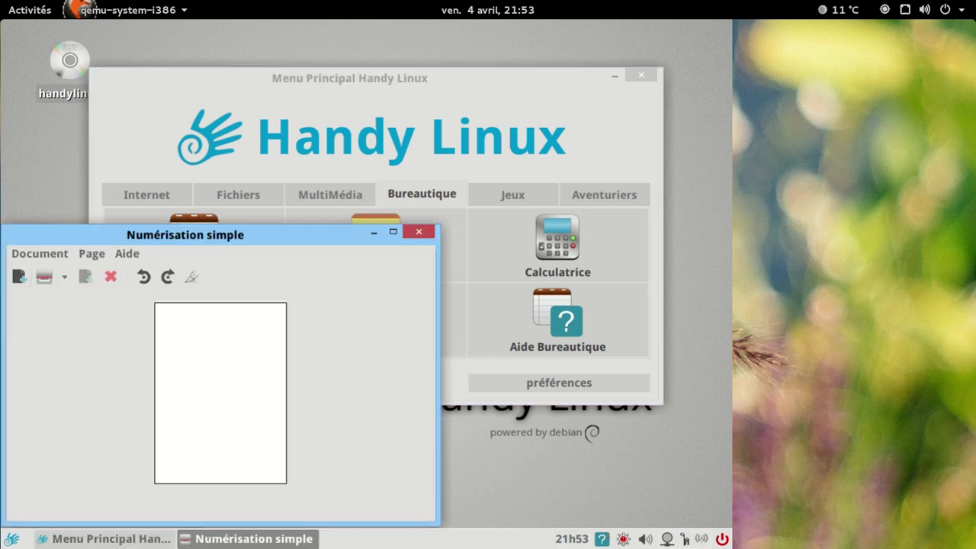
left_click(126, 254)
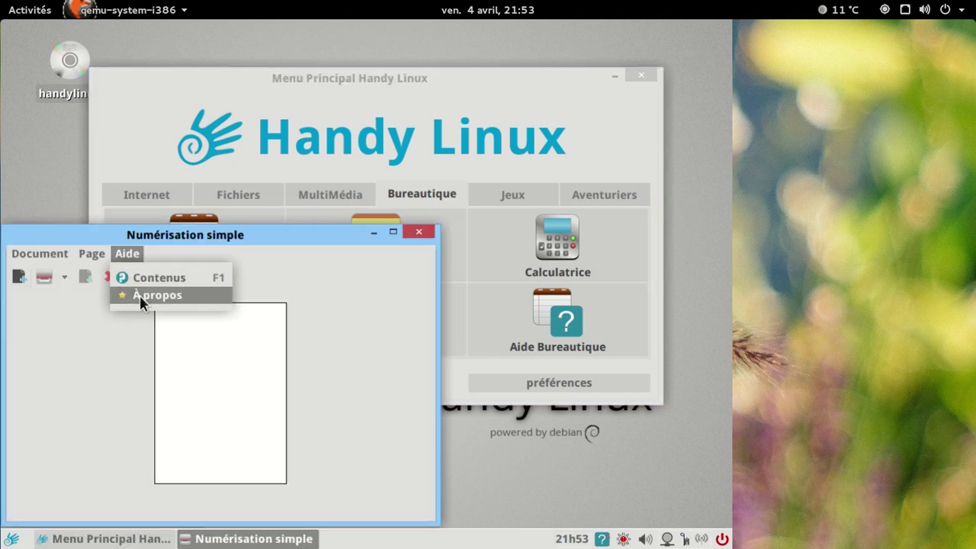
left_click(139, 295)
key("ctrl+q")
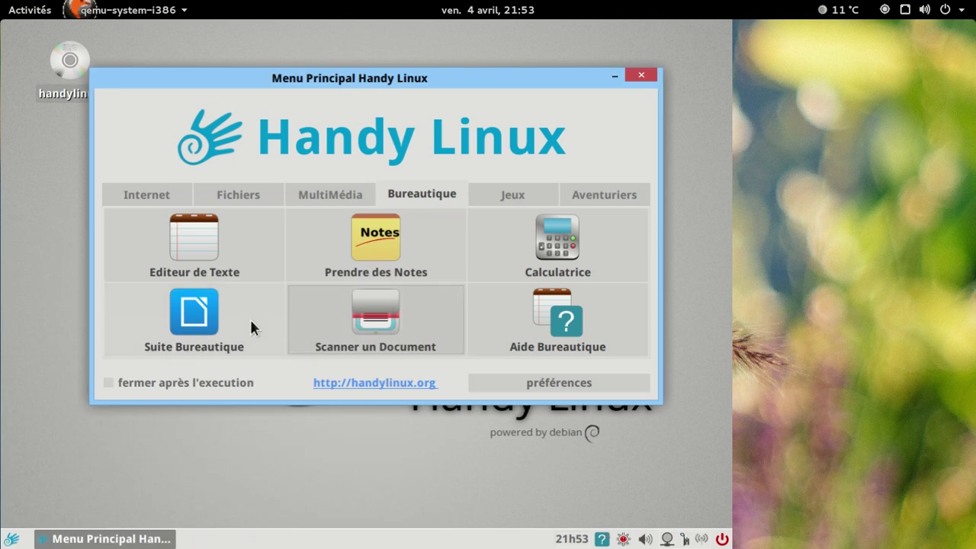
Launch Jouer aux Cartes from HandyMenu's Jeux category and view the card game's about information.
left_click(534, 206)
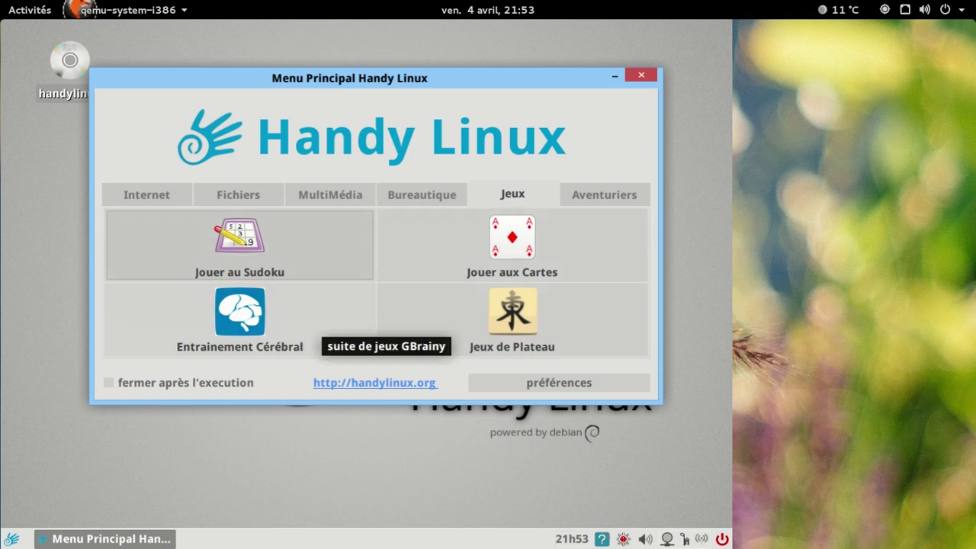
left_click(513, 239)
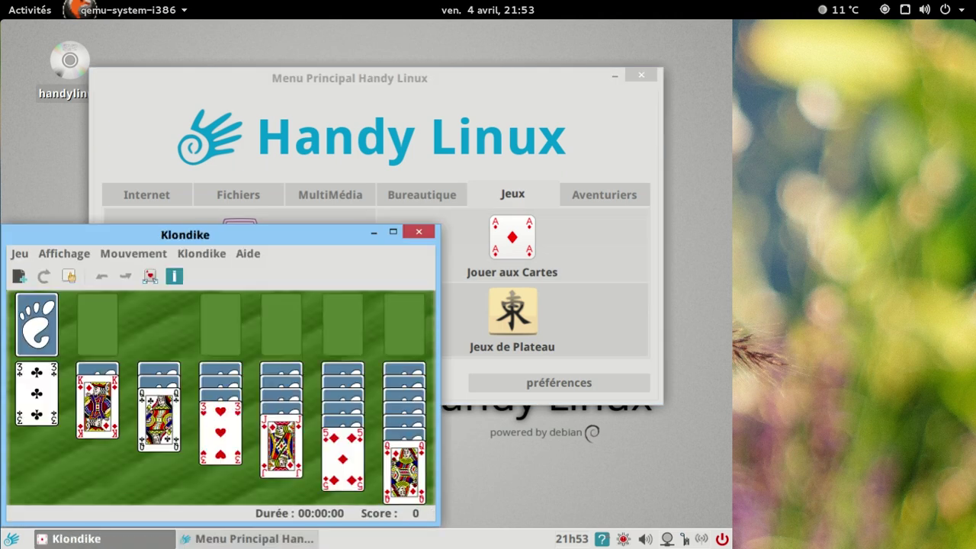
left_click(247, 254)
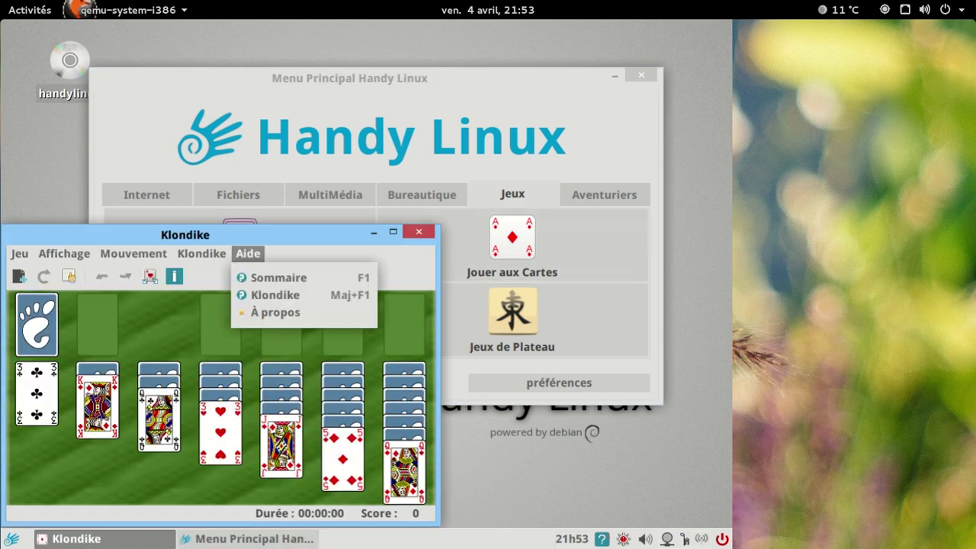
left_click(267, 312)
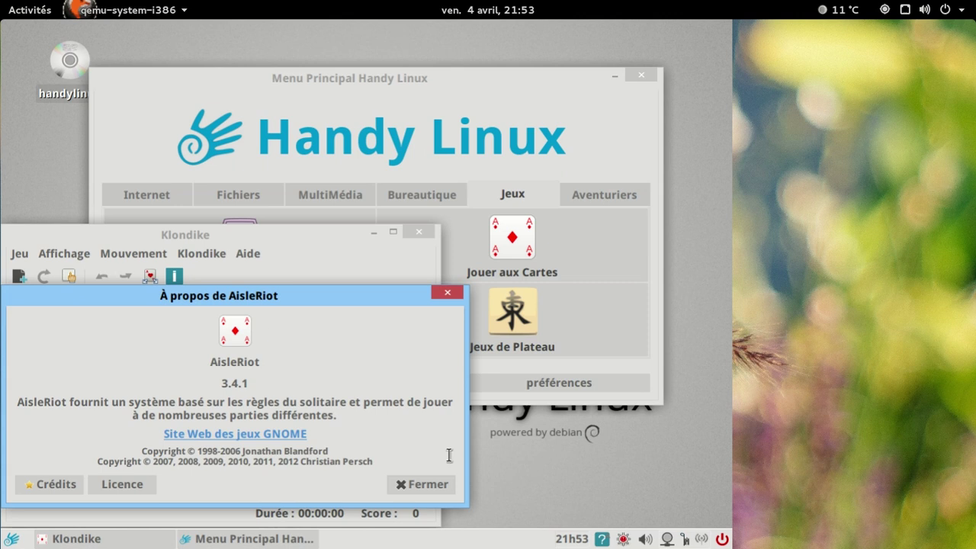
Close the card game's about information and the Klondike game, and show HandyMenu's Aventuriers category.
left_click(436, 488)
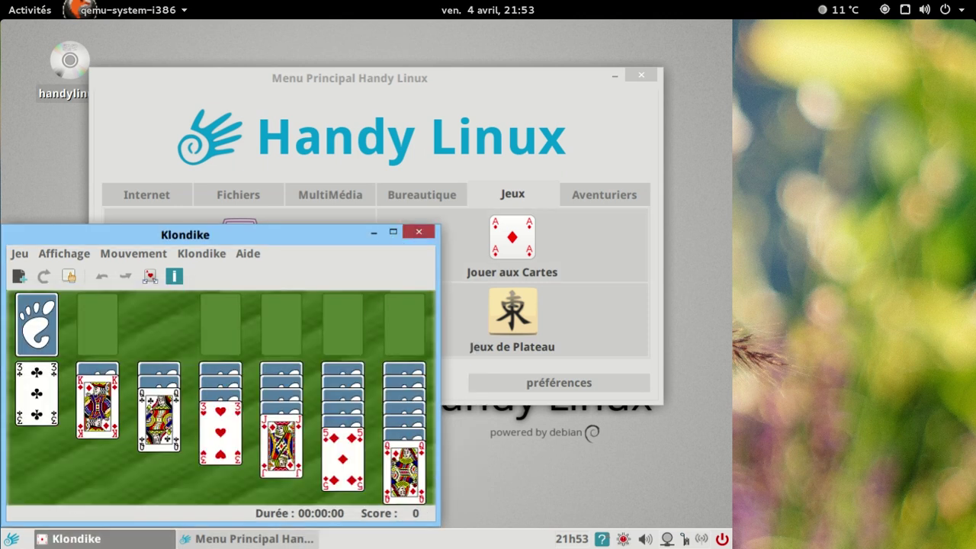
left_click(419, 231)
left_click(576, 194)
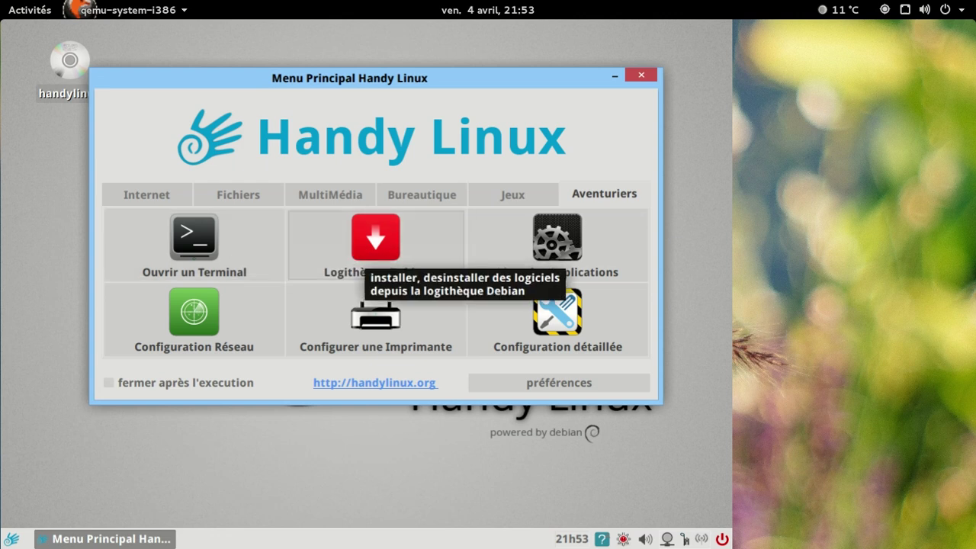
Launch Logithèque Debian from the Aventuriers category, view its about information, and close the software library.
left_click(350, 257)
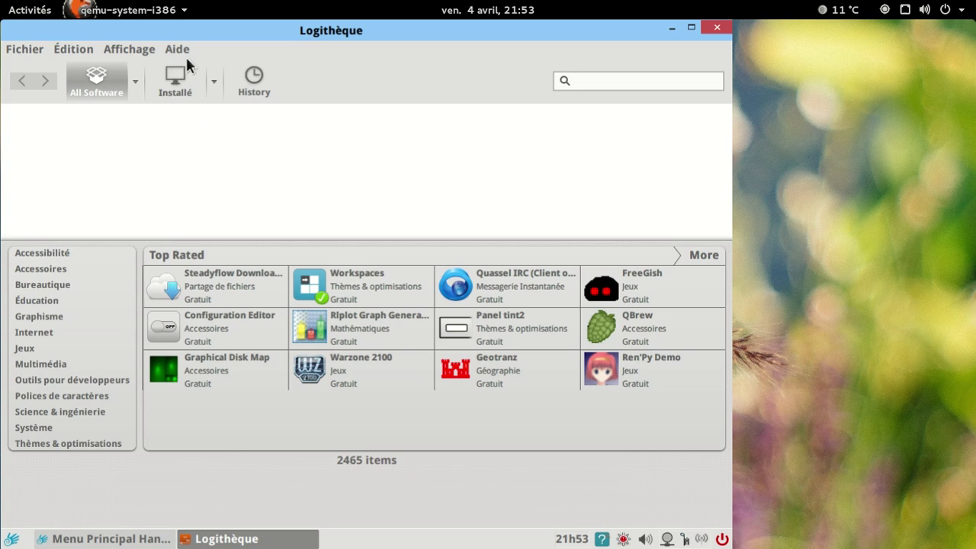
key("alt+a")
left_click(196, 114)
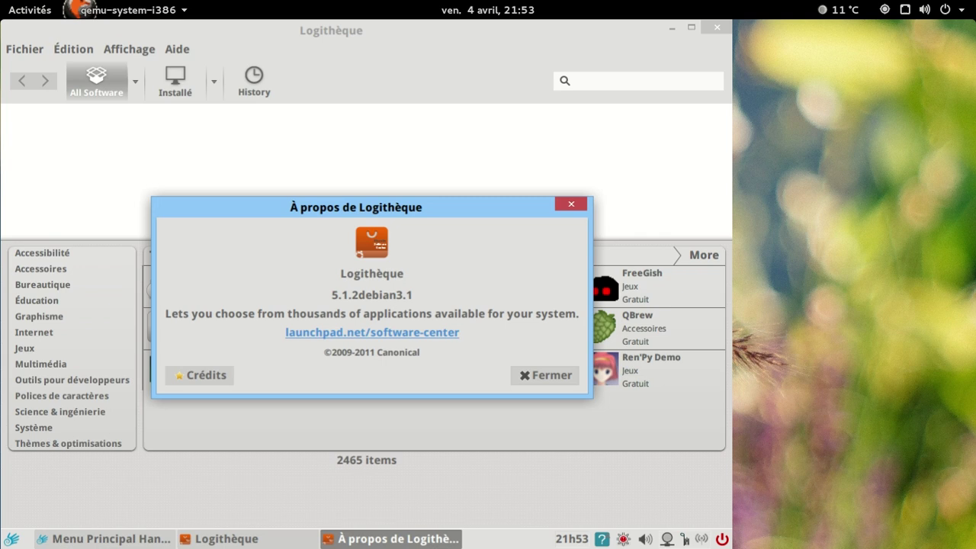
left_click(539, 376)
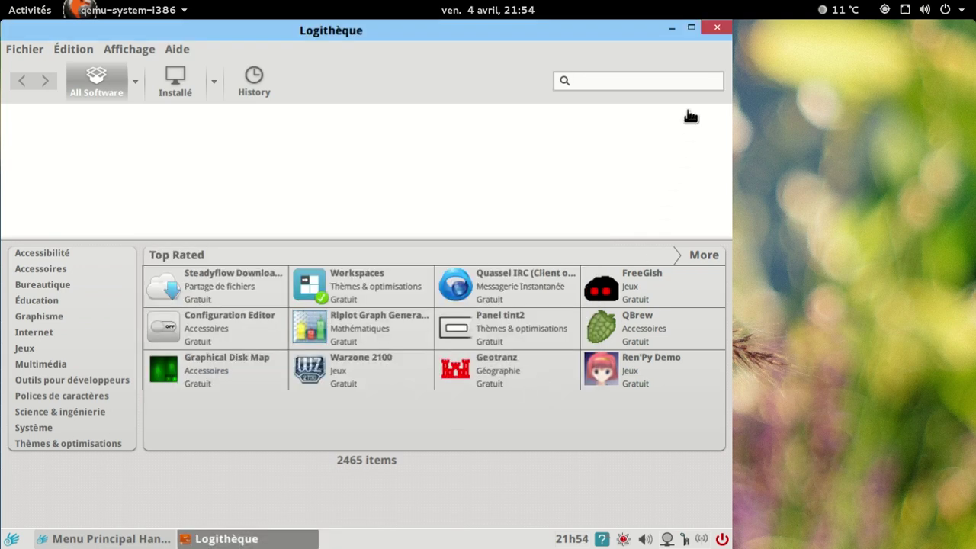
left_click(718, 28)
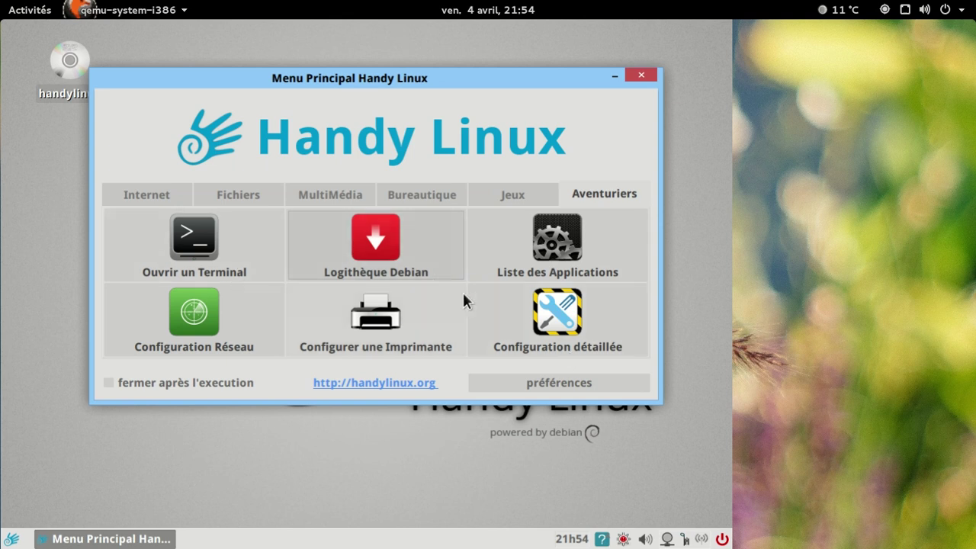
left_click(157, 193)
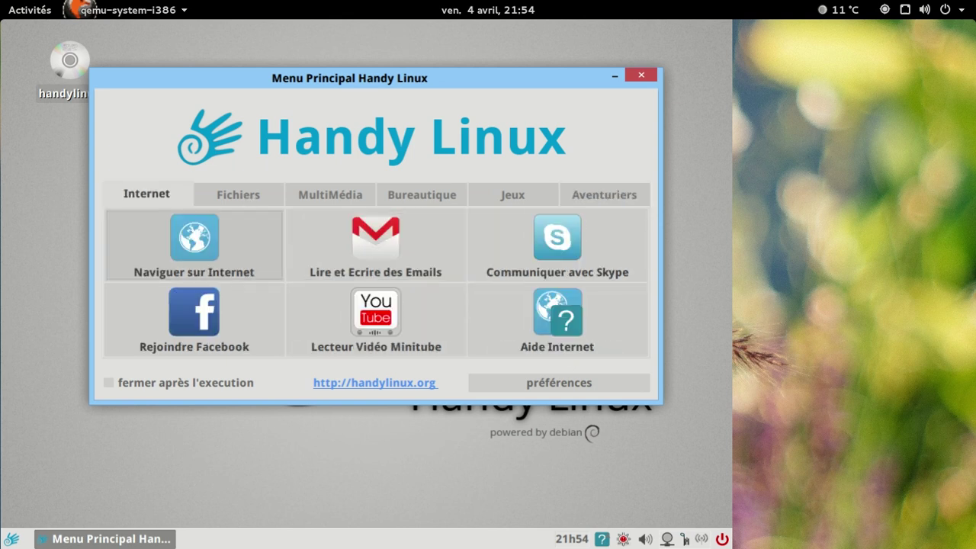
left_click(375, 263)
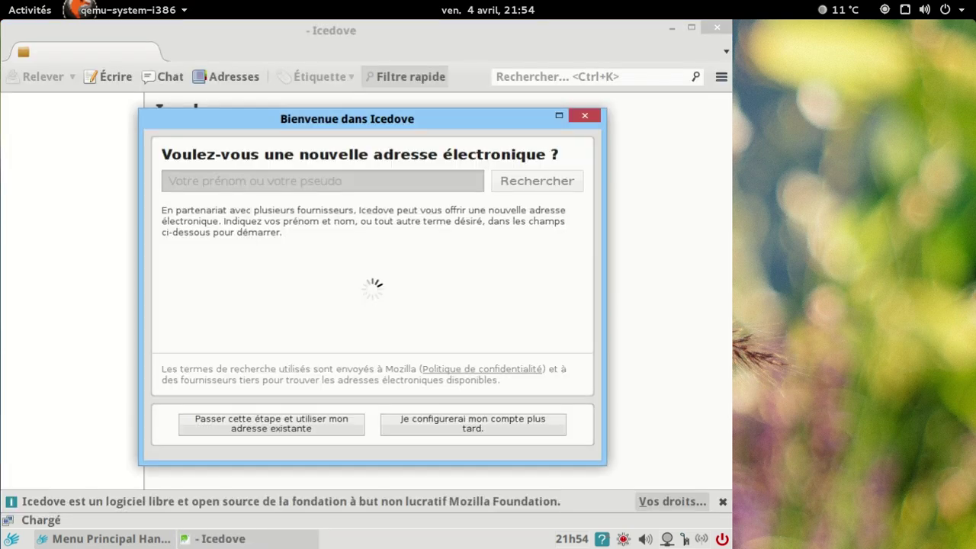
left_click(507, 427)
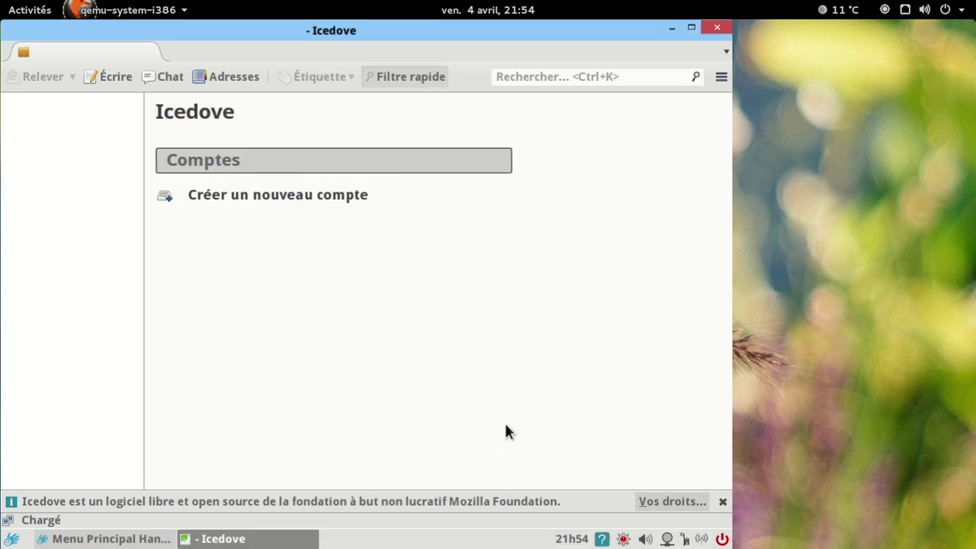
View Icedove's about information and close the mail program.
left_click(721, 77)
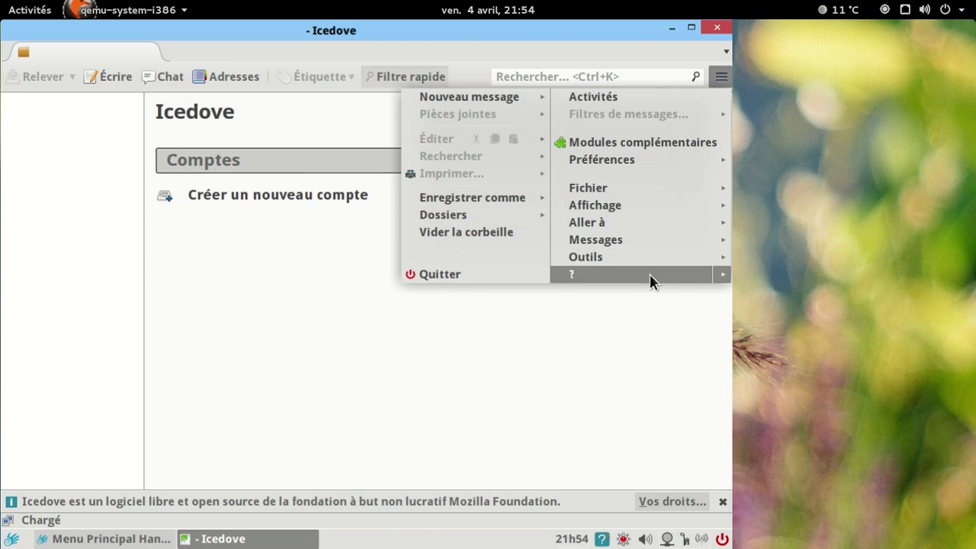
mouse_move(649, 276)
left_click(541, 382)
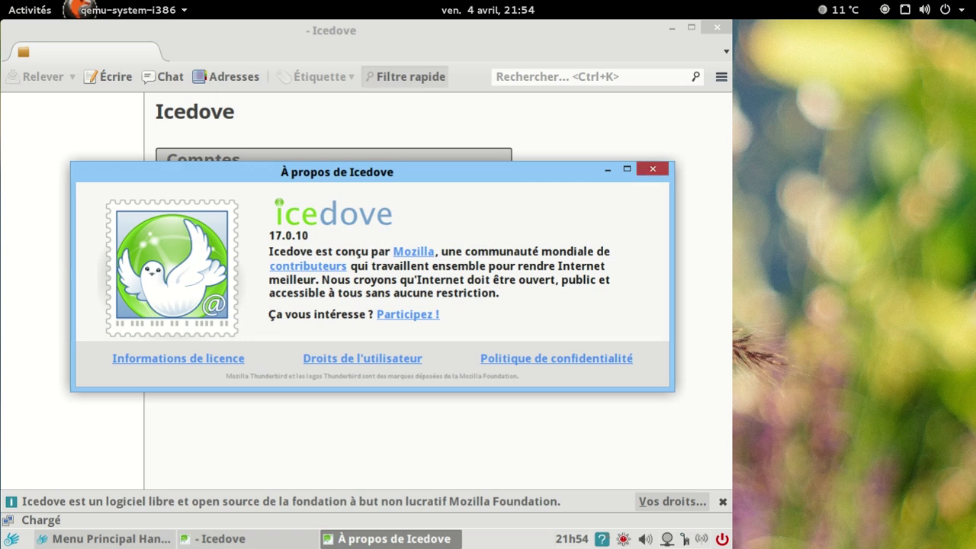
left_click(653, 169)
left_click(717, 27)
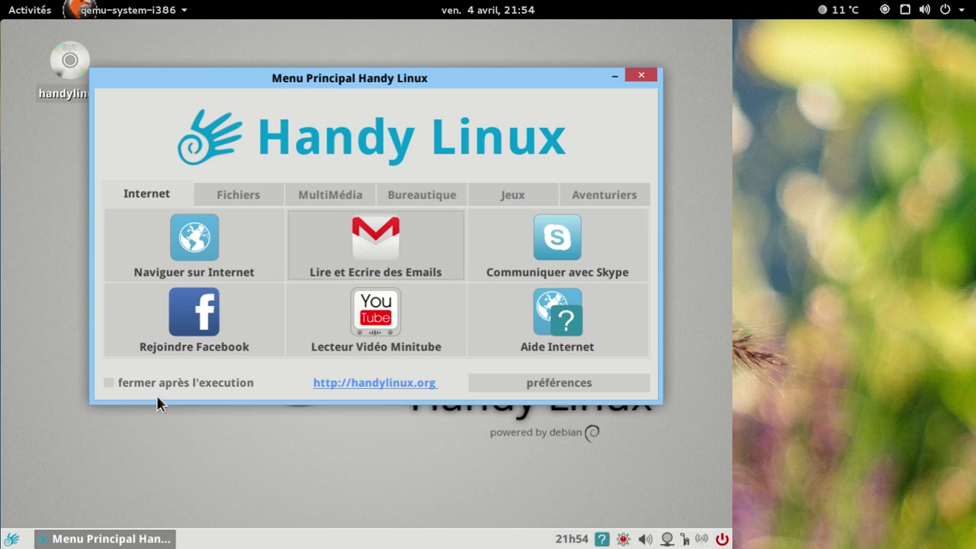
Launch Naviguer sur Internet from HandyMenu and search the web for "thunderbird esr" in a new Chromium tab.
left_click(186, 267)
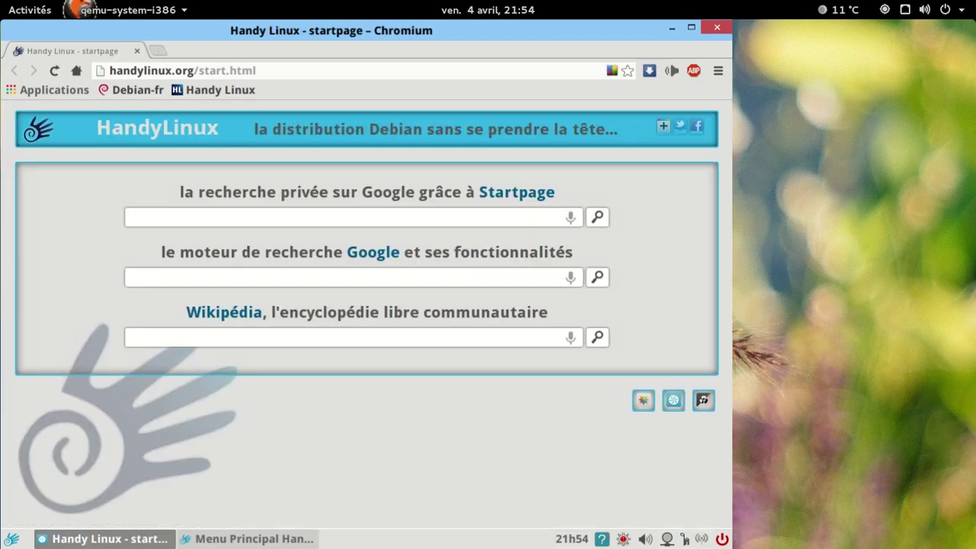
left_click(157, 50)
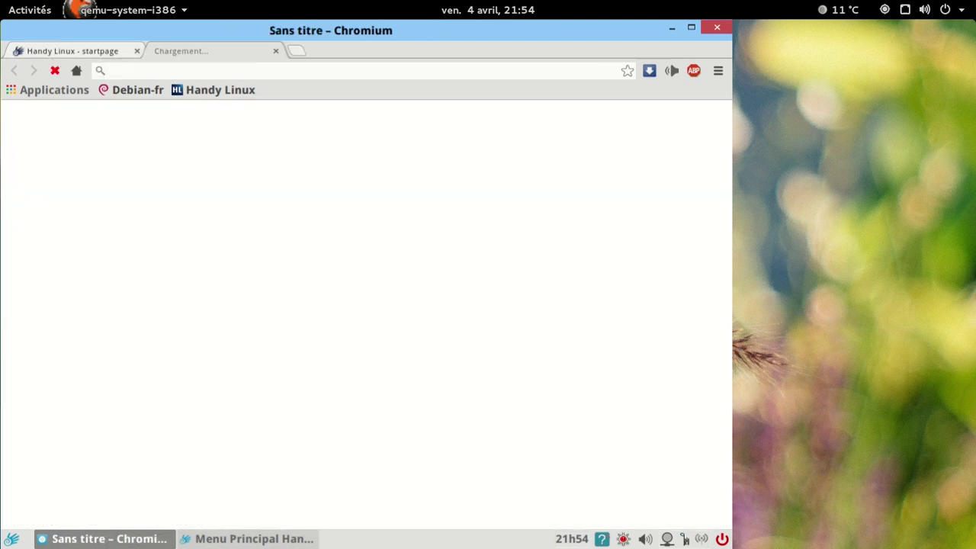
type("thunderb")
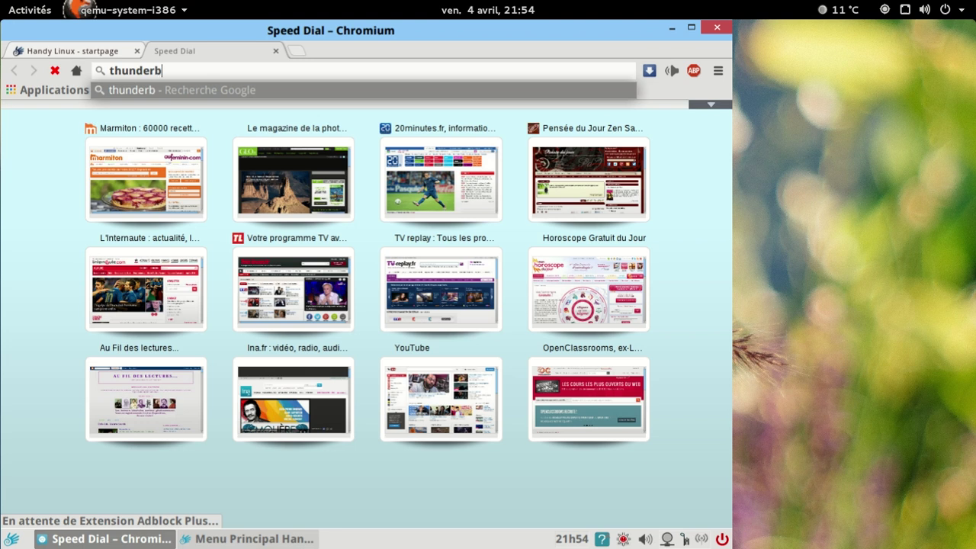
type("ird esr")
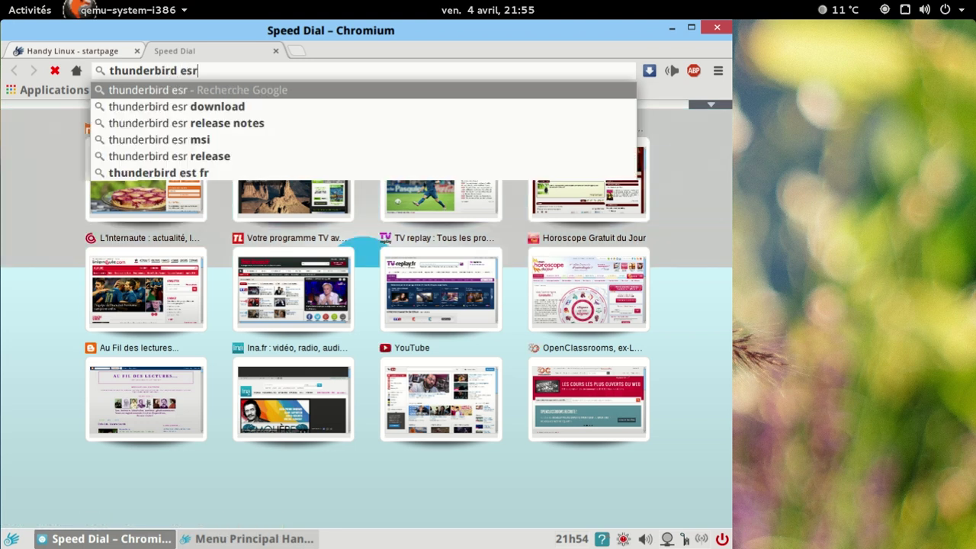
key("Return")
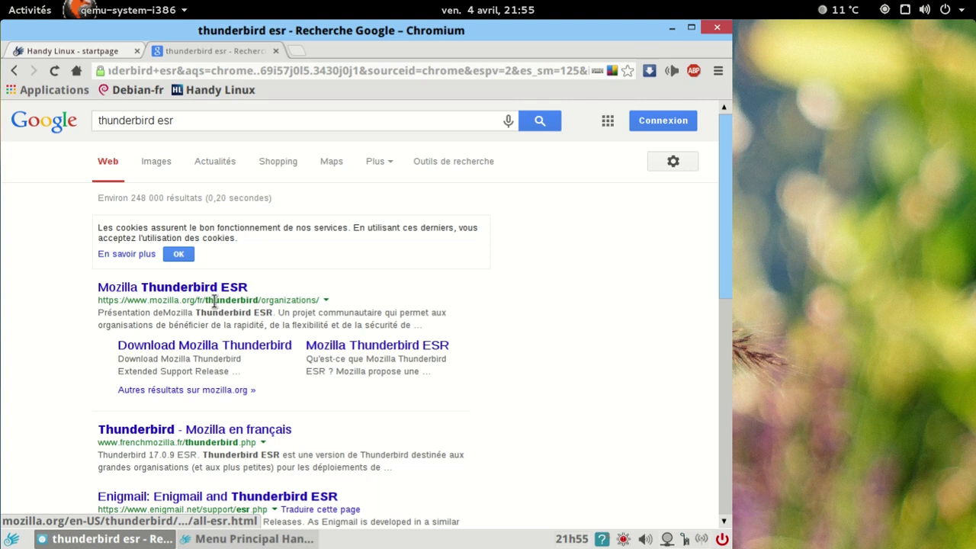
Open the Mozilla Thunderbird ESR search result and follow its download links to the list of Thunderbird releases.
left_click(208, 292)
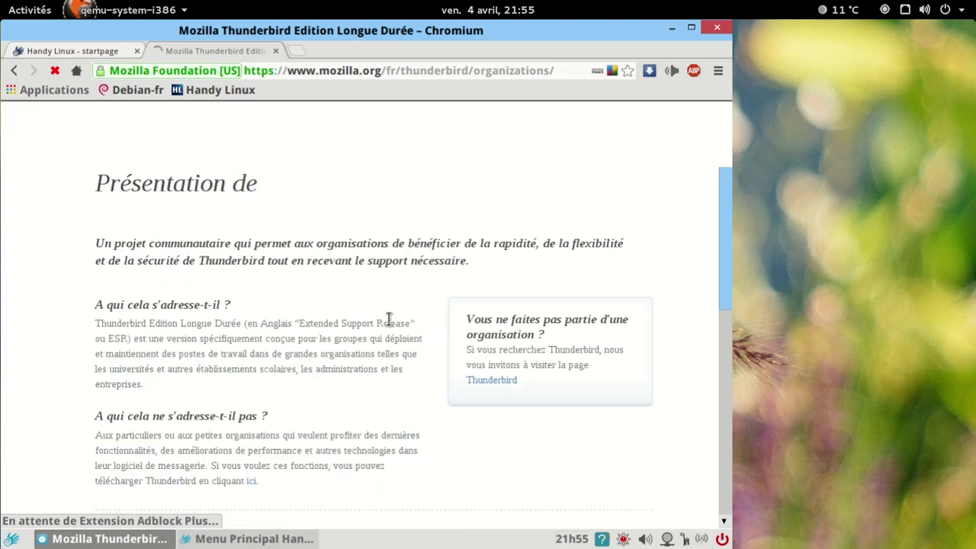
scroll(377, 303, "down", 10)
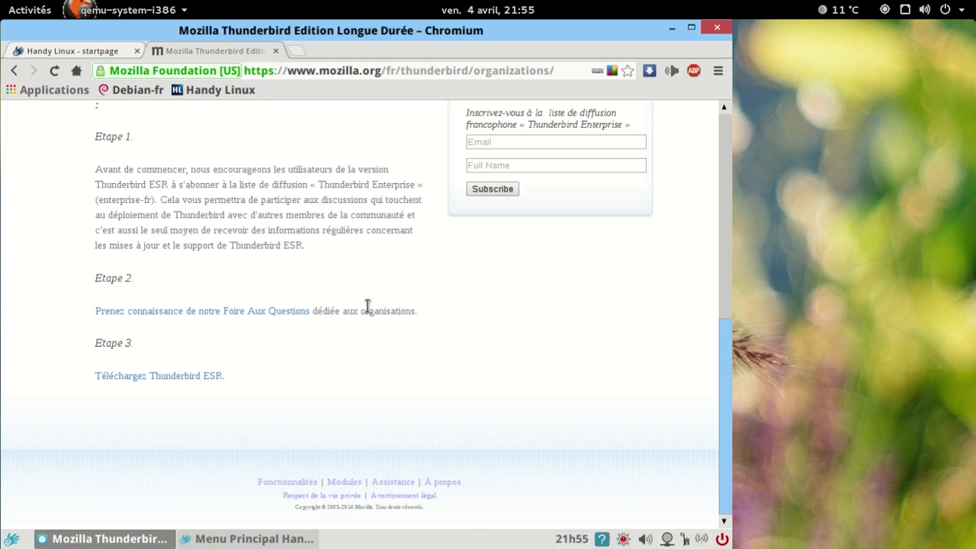
left_click(187, 378)
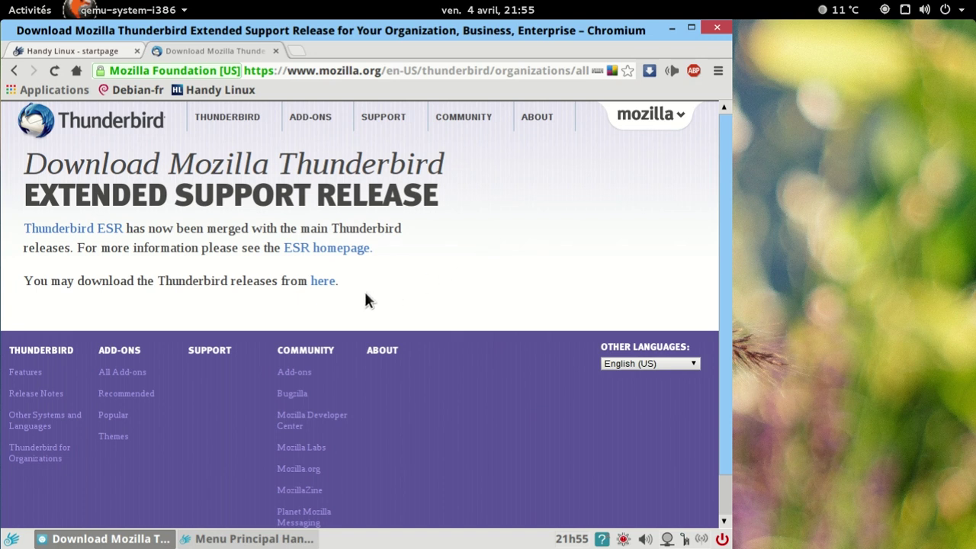
left_click(323, 282)
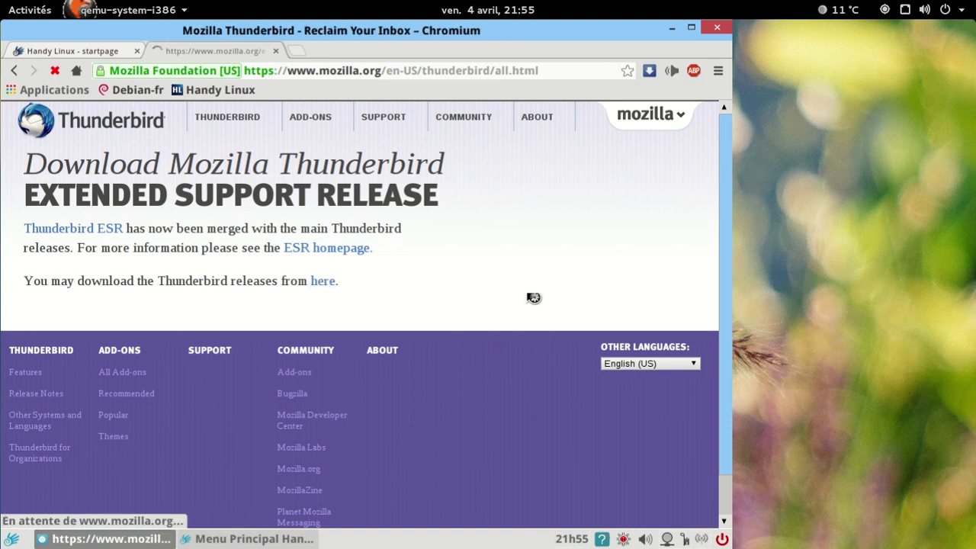
Examine the version numbers of the fully localized Thunderbird releases, enlarging the page for reading and restoring its size.
scroll(358, 312, "down", 4)
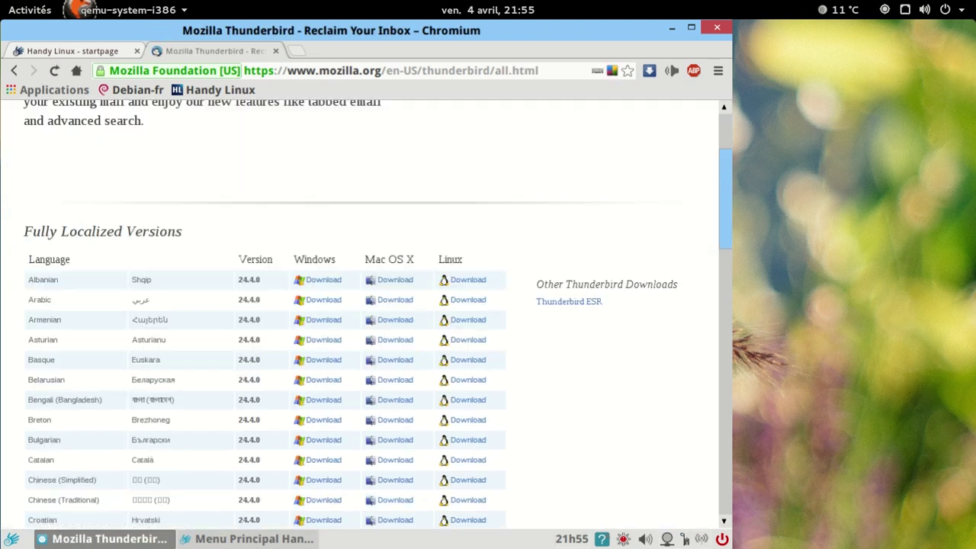
scroll(359, 313, "down", 2)
key("ctrl+plus")
key("ctrl+plus")
key("ctrl+plus")
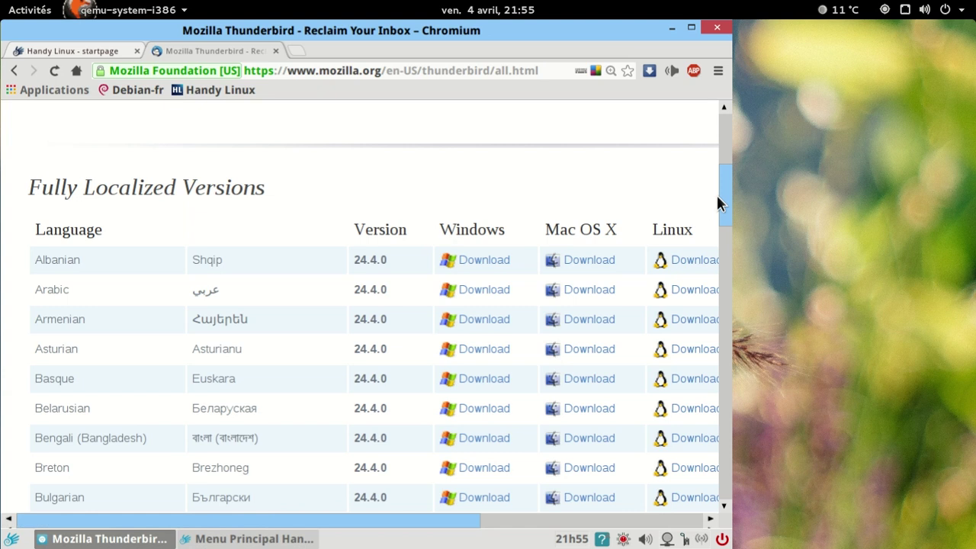
scroll(721, 229, "down", 3)
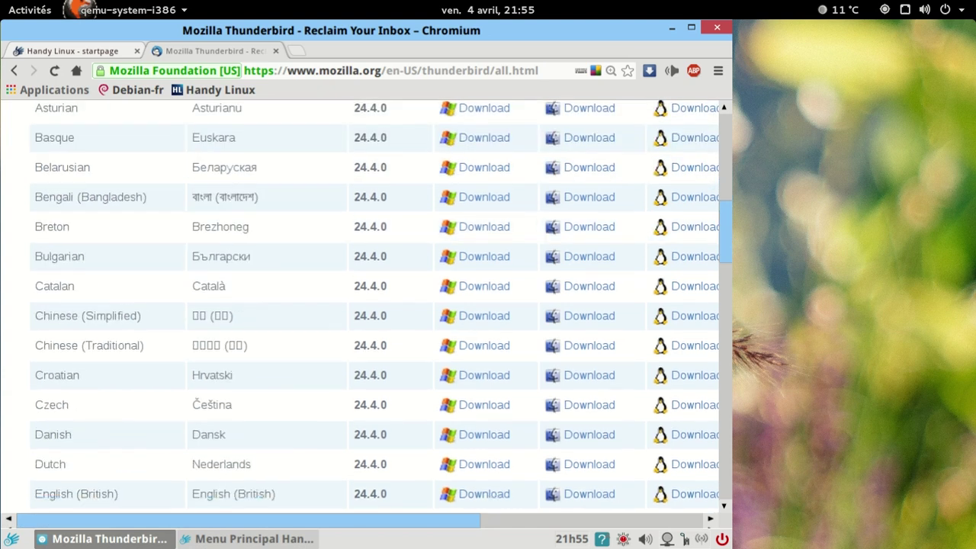
scroll(382, 305, "down", 2)
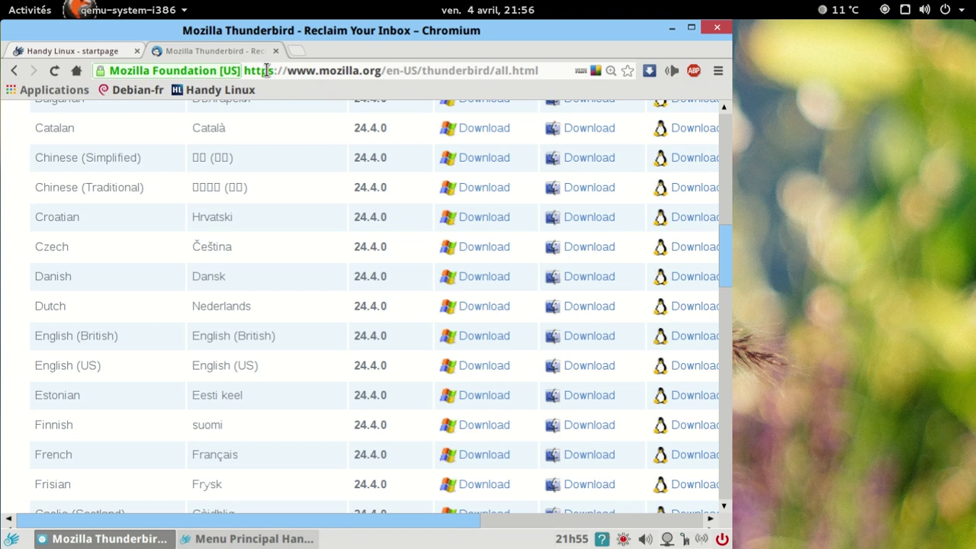
key("ctrl+minus")
key("ctrl+minus")
key("ctrl+minus")
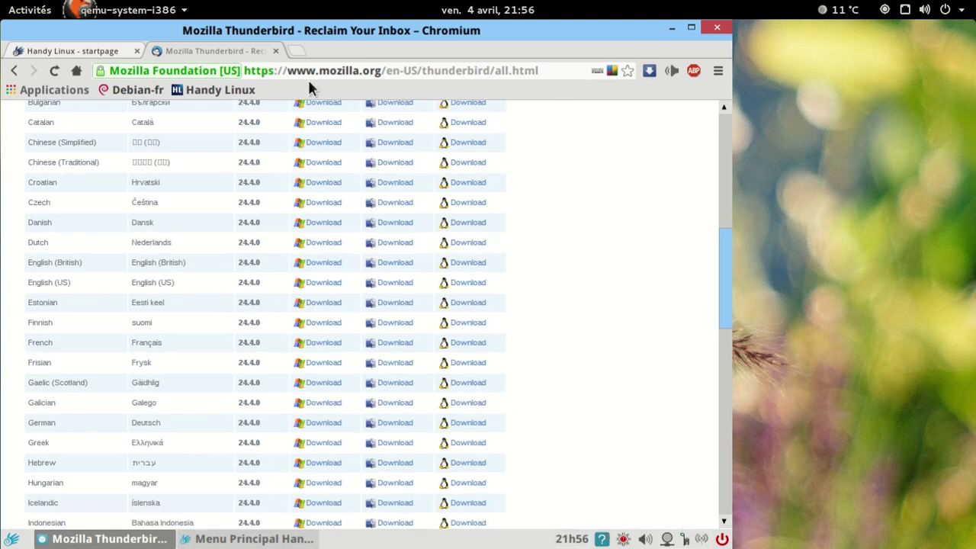
Close the Thunderbird downloads tab and quit Chromium.
left_click(275, 51)
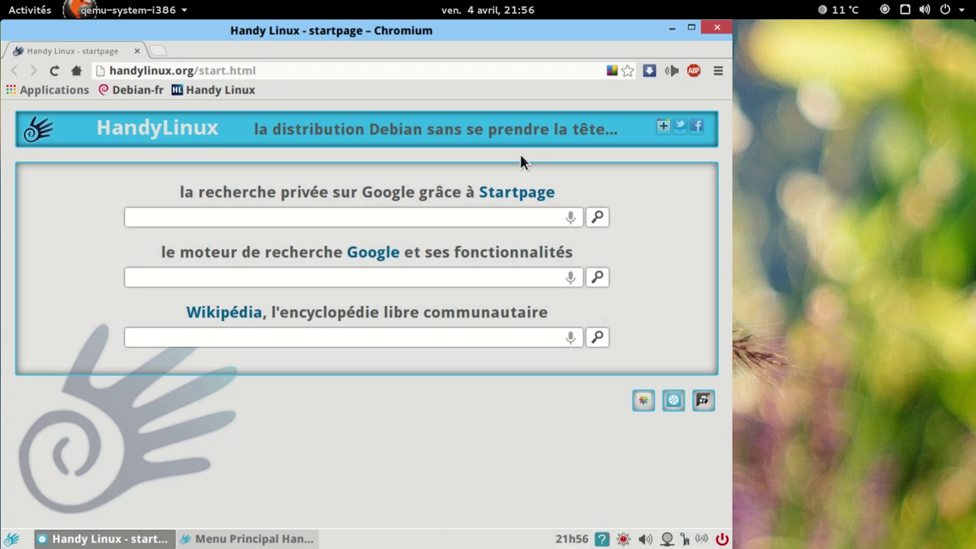
mouse_move(363, 127)
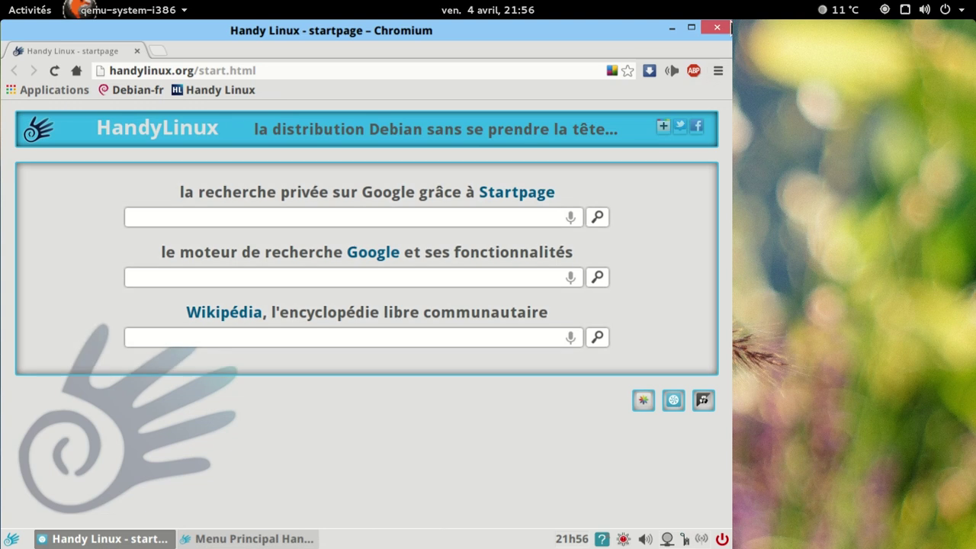
left_click(713, 29)
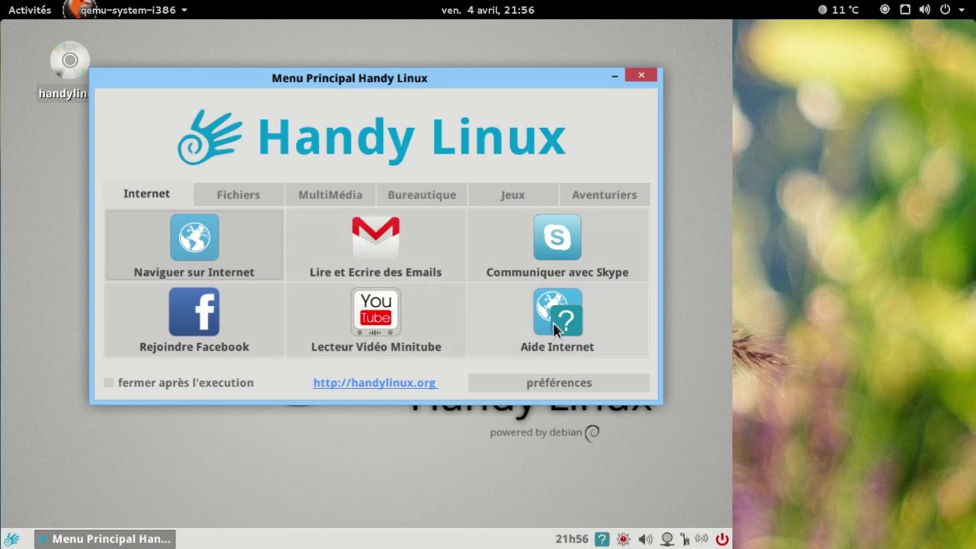
Browse HandyMenu's MultiMédia and Fichiers categories and open Mes Téléchargements.
left_click(343, 200)
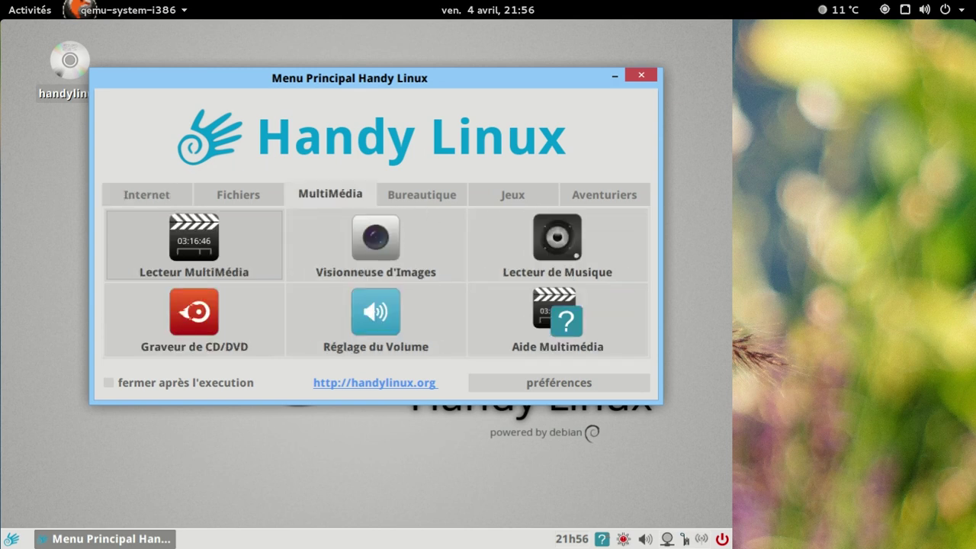
left_click(259, 196)
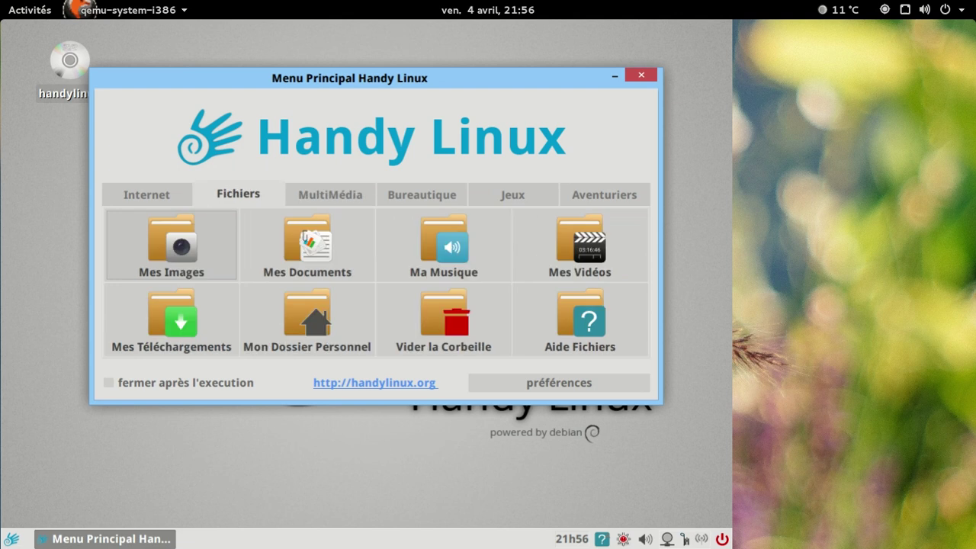
left_click(210, 321)
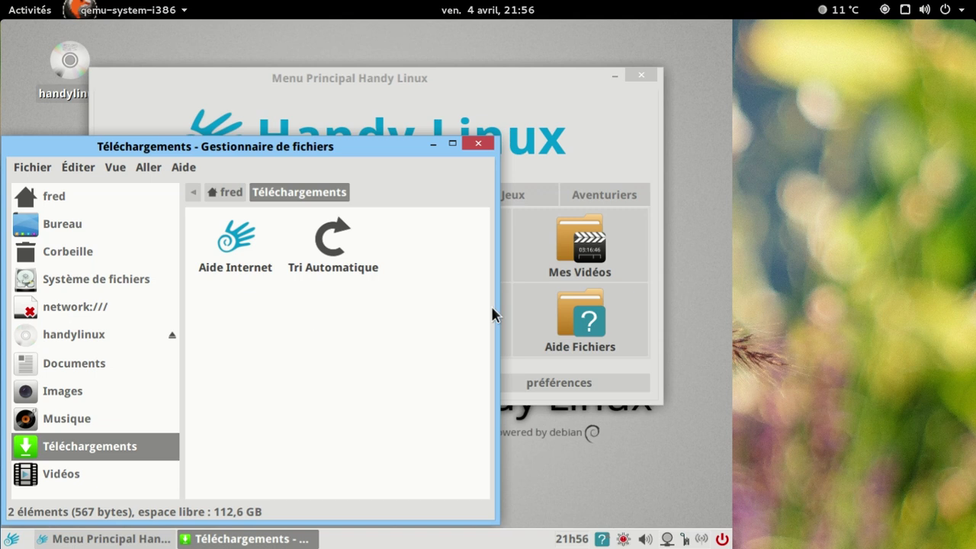
Launch Tri Automatique from the Téléchargements folder, view its file-type sorting options, and cancel the sort.
left_click(343, 261)
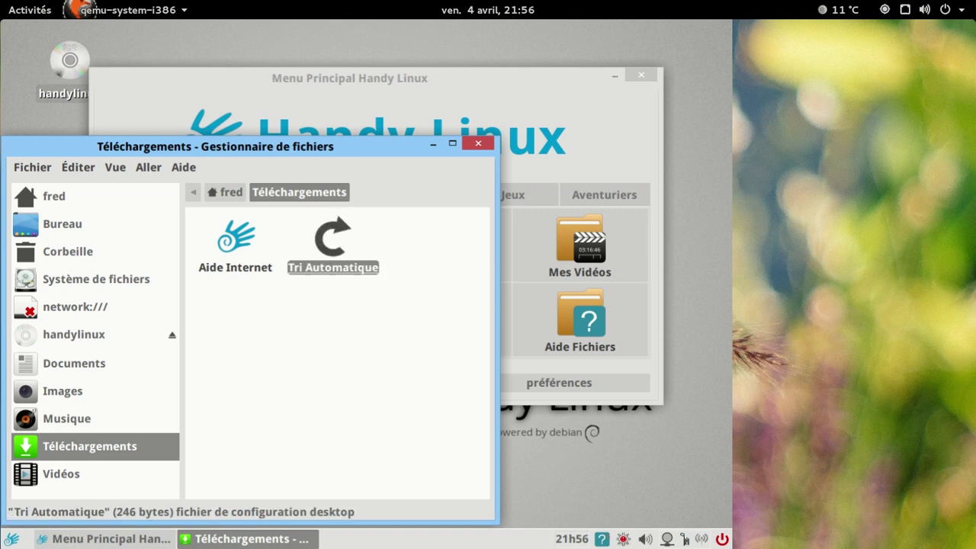
double_click(333, 244)
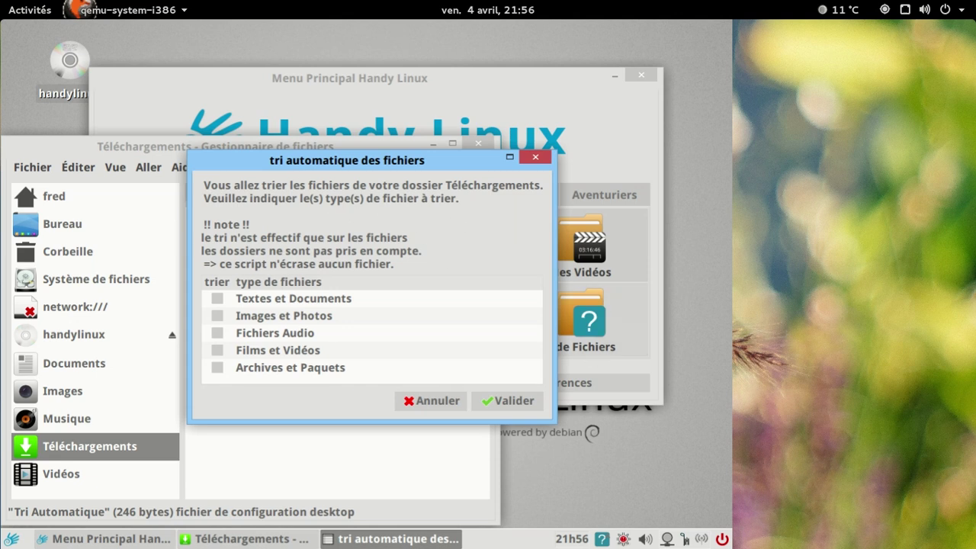
left_click(454, 401)
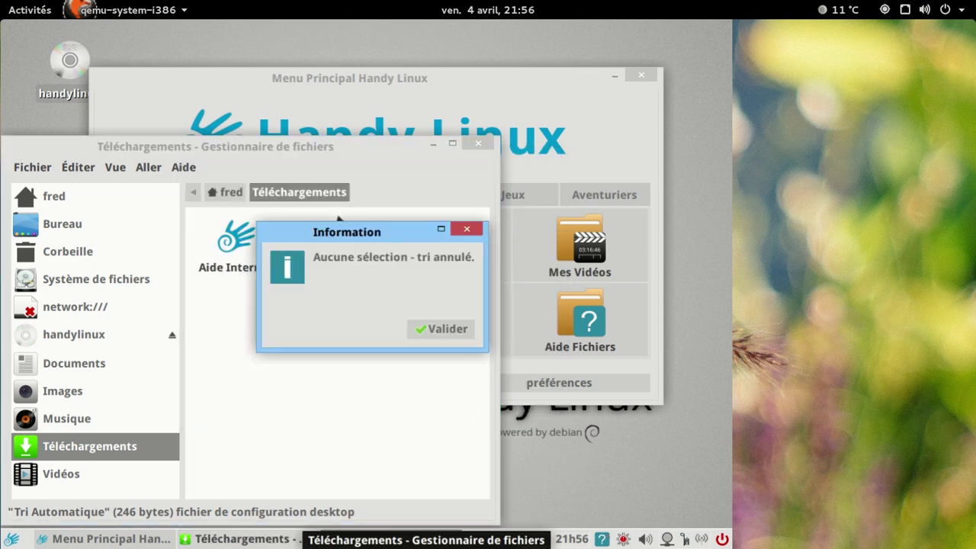
Dismiss the sort notice and close the Téléchargements window to return to HandyMenu, showing its Aventuriers category.
left_click(441, 329)
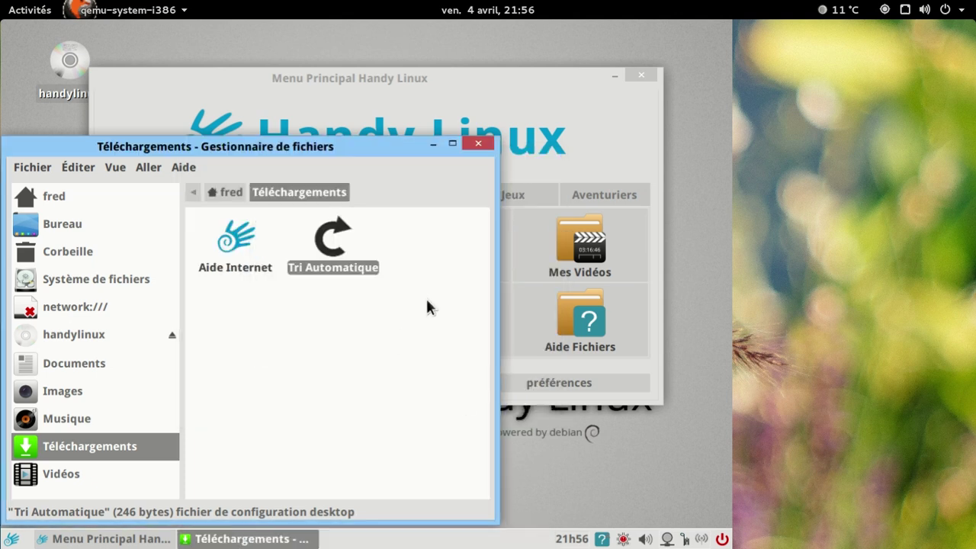
left_click(478, 145)
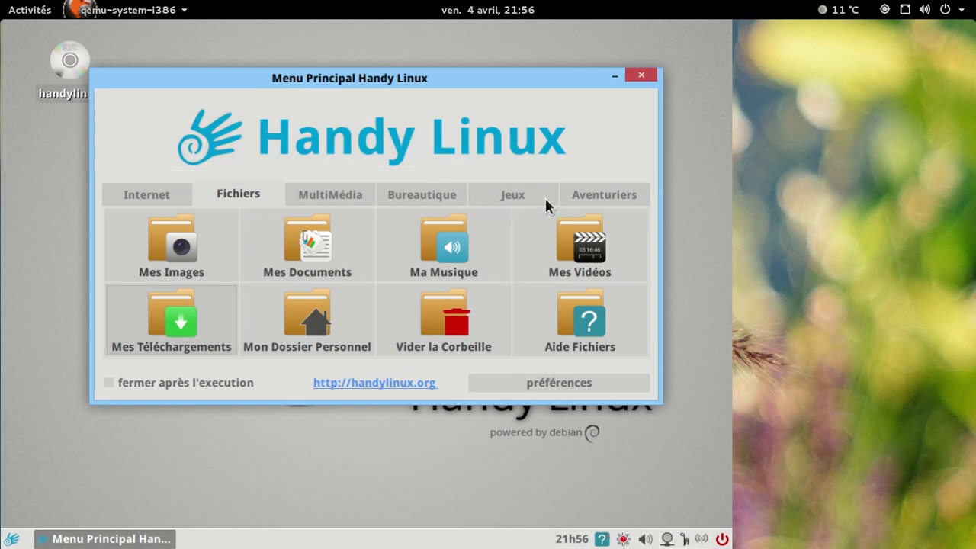
left_click(578, 194)
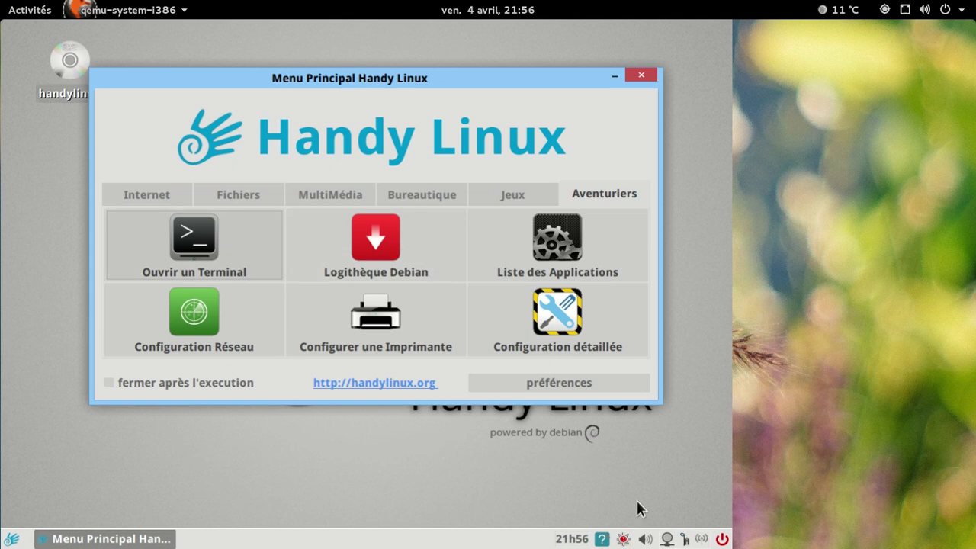
Check the version of the Xfce panel in its À propos information and close the dialog.
right_click(603, 538)
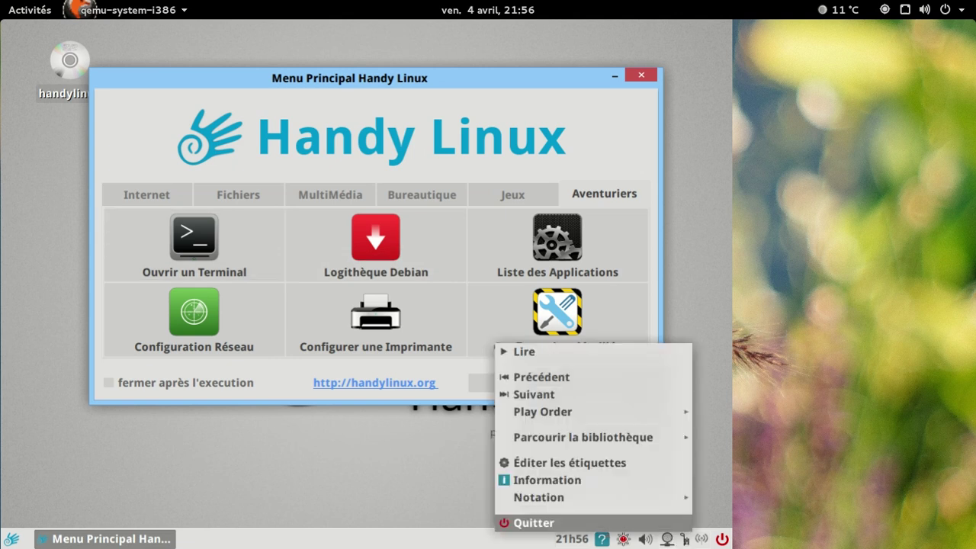
left_click(602, 528)
right_click(610, 537)
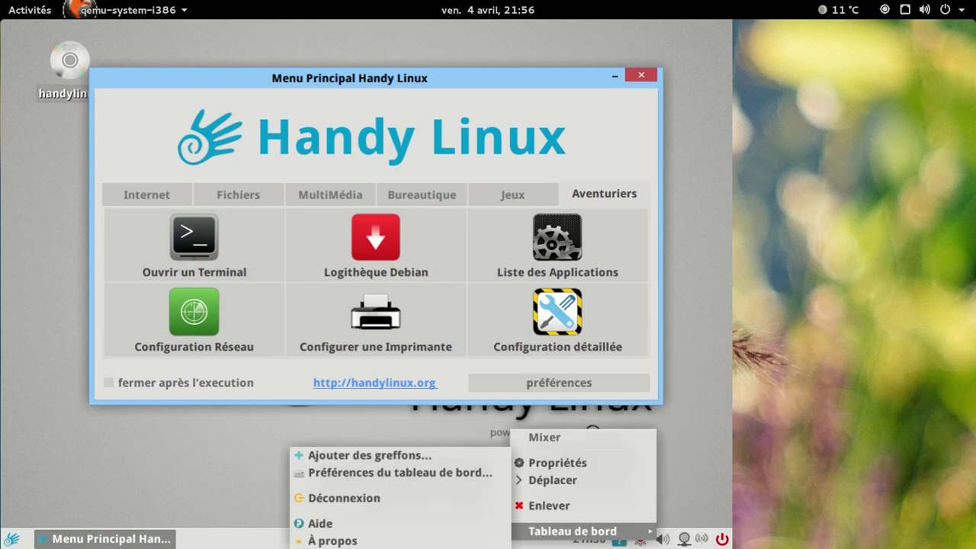
left_click(194, 244)
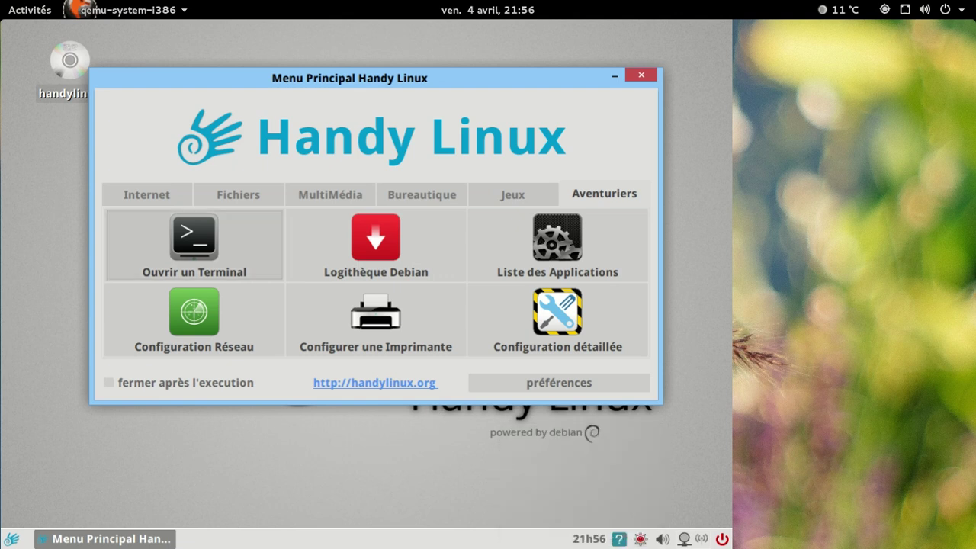
right_click(355, 538)
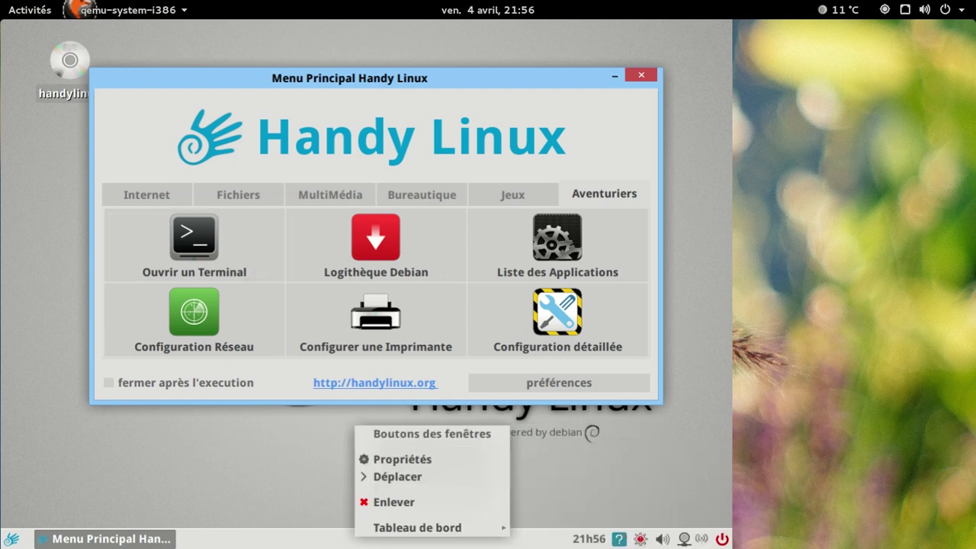
mouse_move(427, 528)
left_click(559, 540)
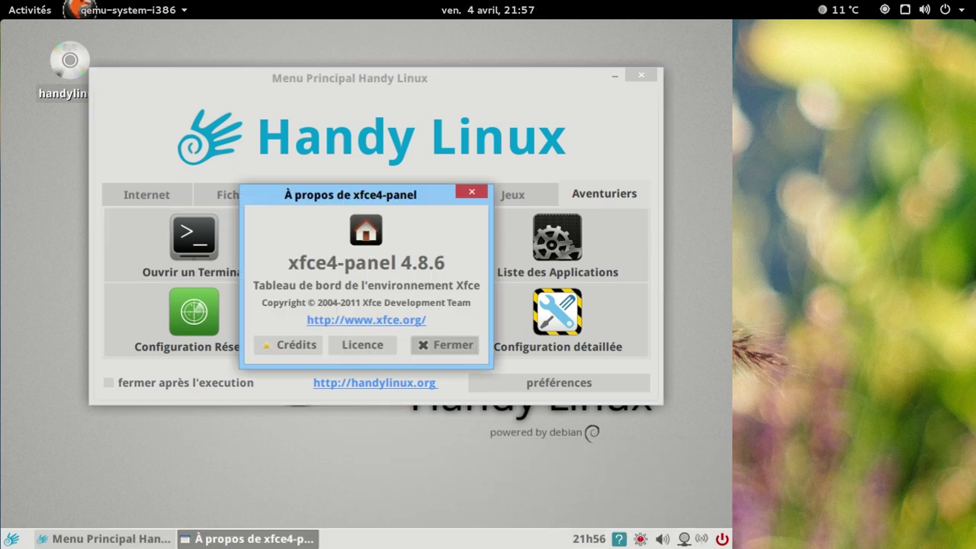
left_click(442, 347)
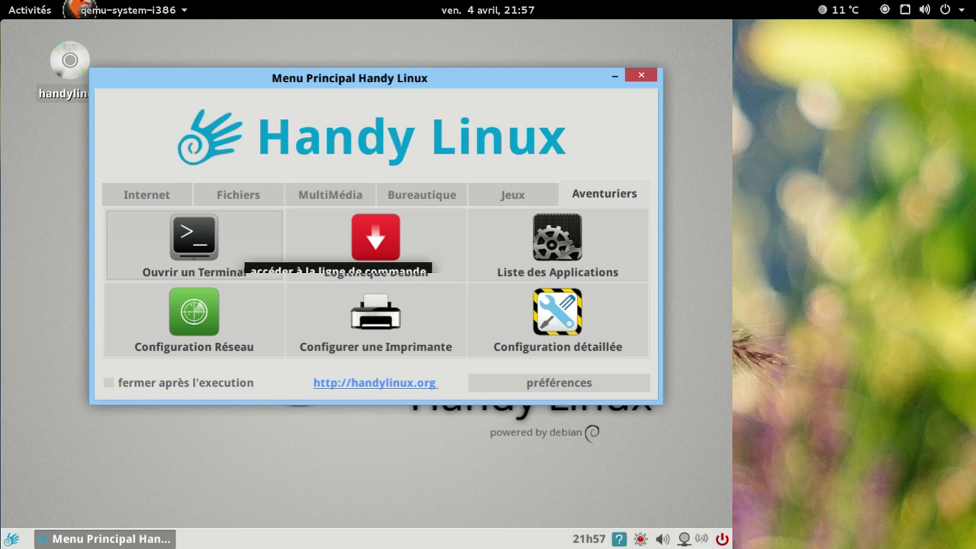
View the wired connections in Configuration Réseau and close the network connections window.
left_click(193, 319)
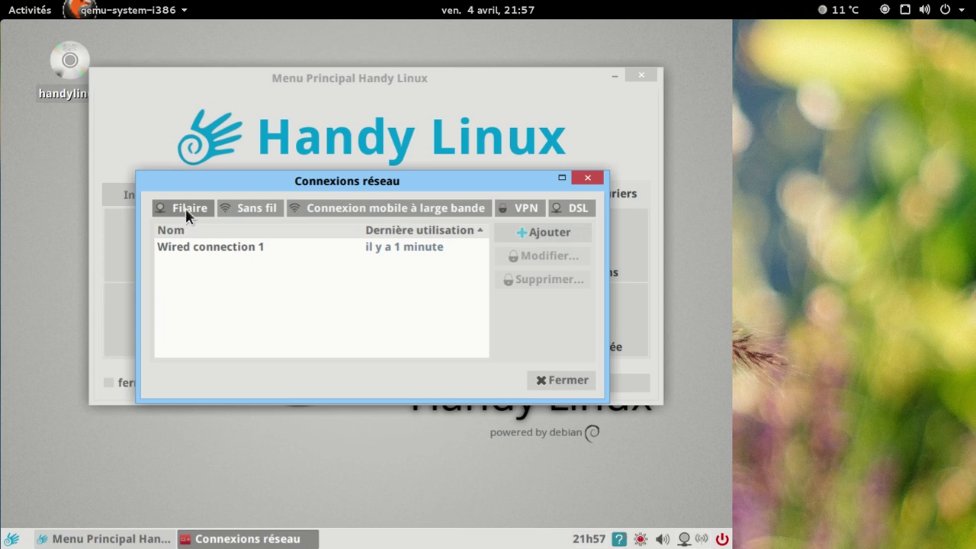
left_click(588, 179)
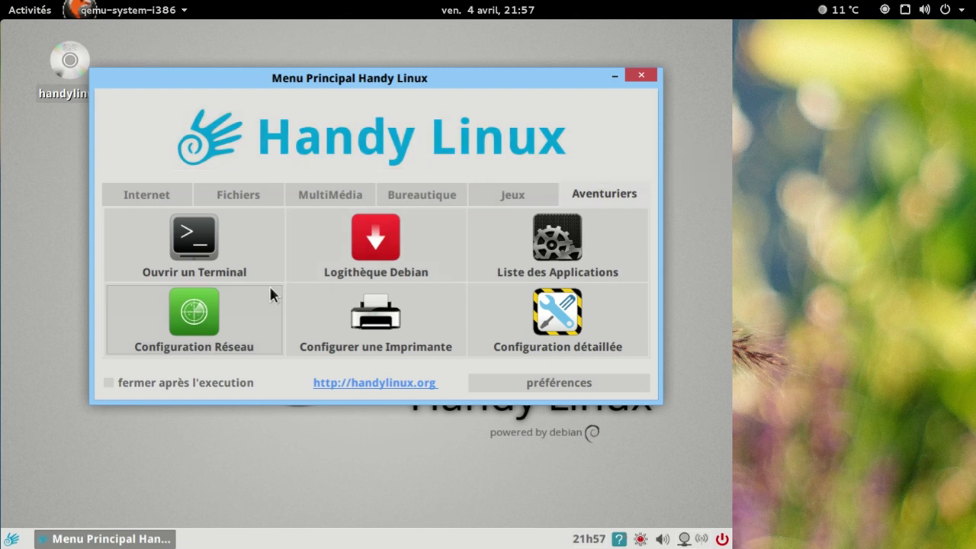
Open a terminal from HandyMenu and refresh the package lists with "sudo apt-get update", authenticating with the account password.
left_click(194, 252)
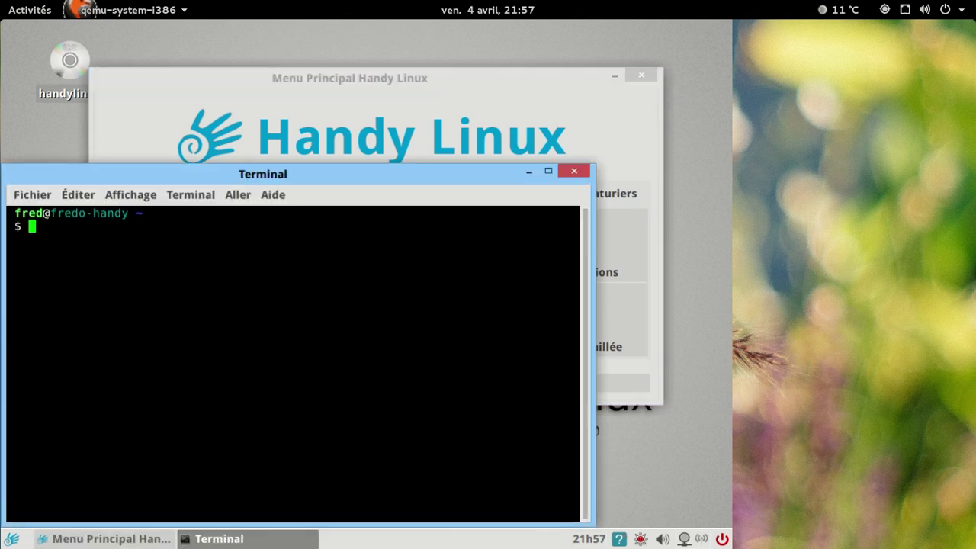
type("sudo apt")
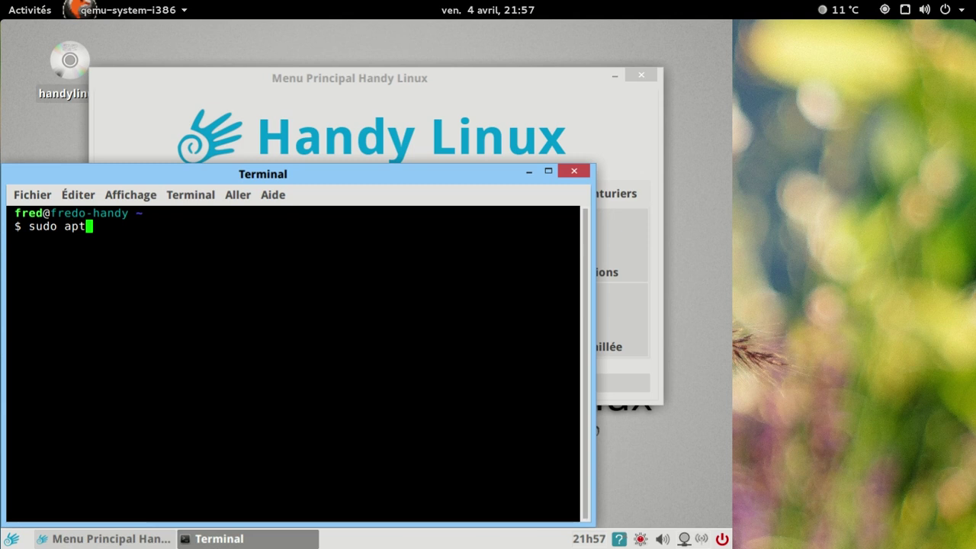
type("-get ")
type("ins")
key("BackSpace")
key("BackSpace")
key("BackSpace")
type("update")
key("Return")
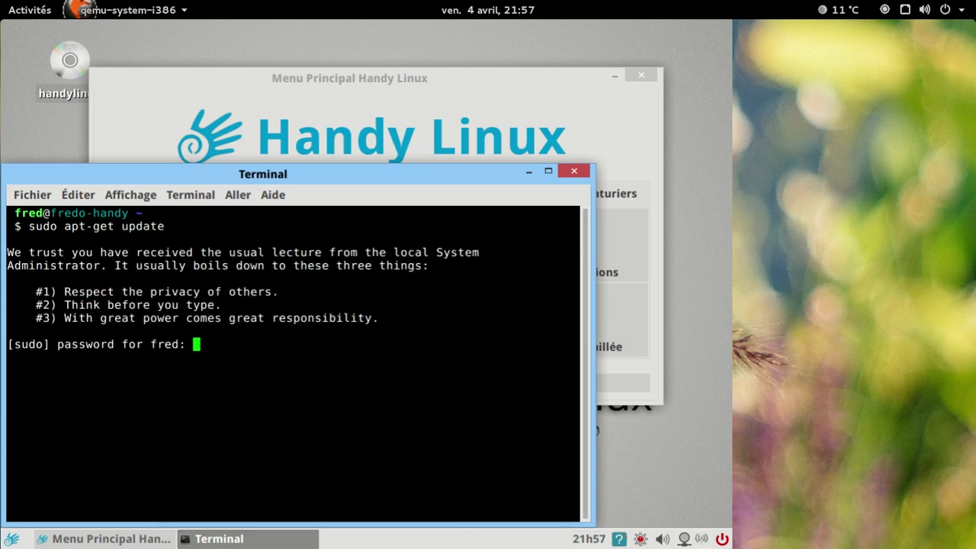
key("Return")
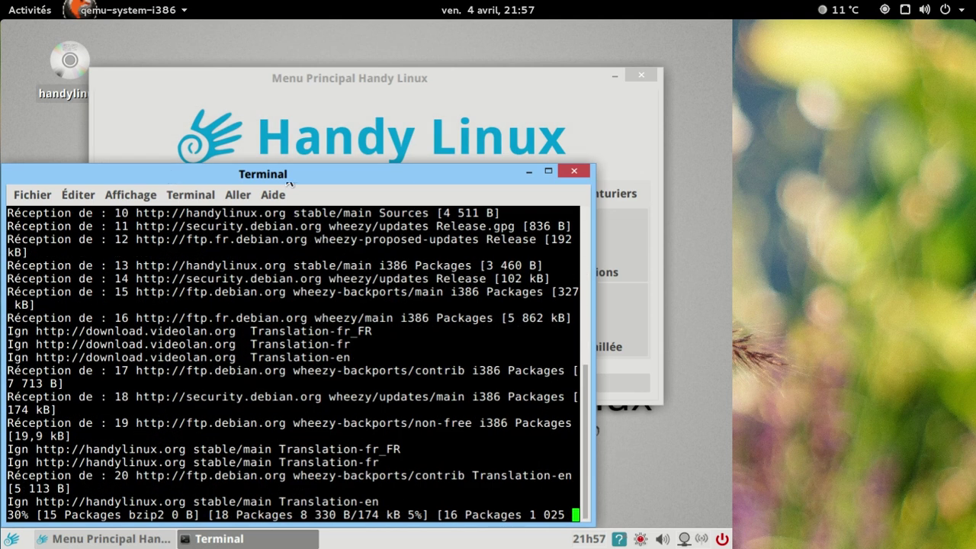
Upgrade the system with "sudo apt-get dist-upgrade", accept the redshift-config update with "o", and close the terminal.
left_click_drag(290, 172, 324, 114)
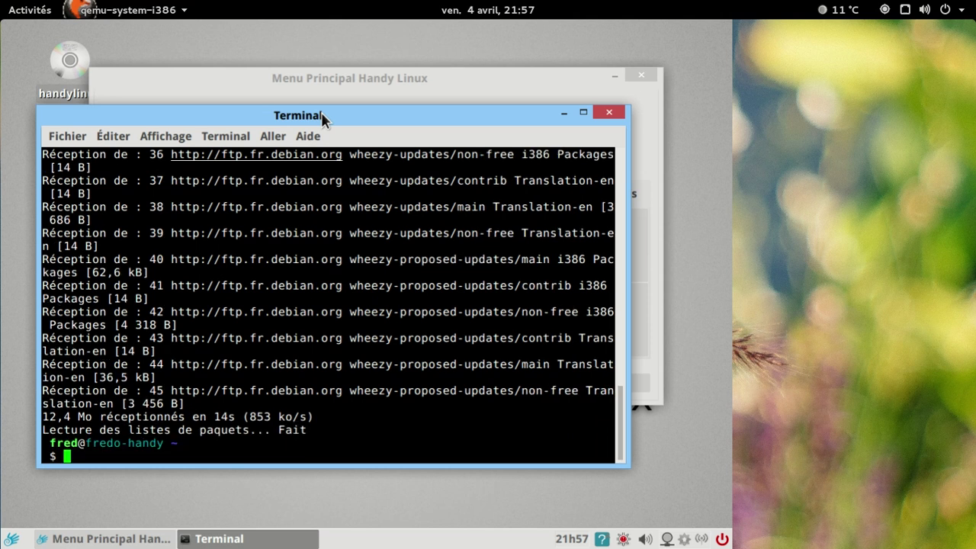
key("Up")
key("BackSpace")
key("BackSpace")
key("BackSpace")
key("BackSpace")
key("BackSpace")
key("BackSpace")
type("dist-upgrade")
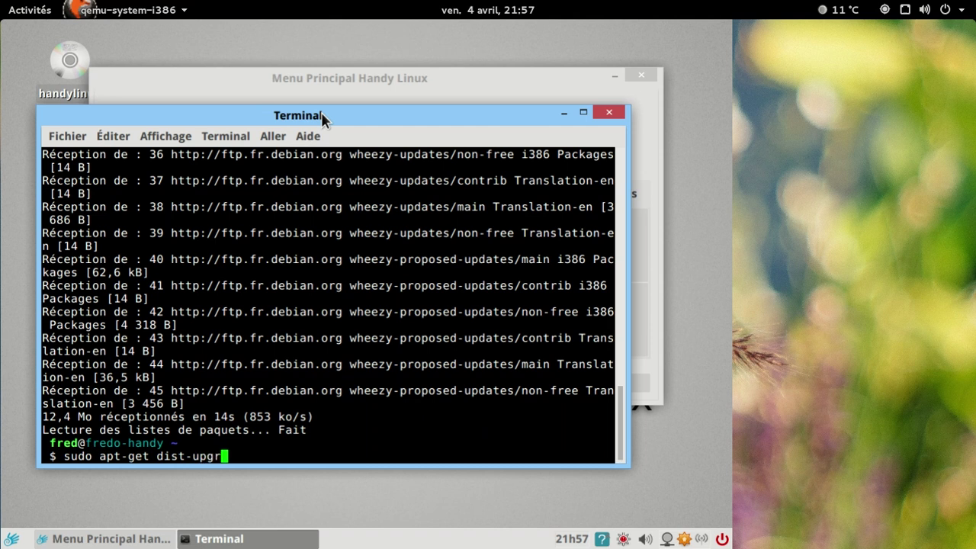
key("Return")
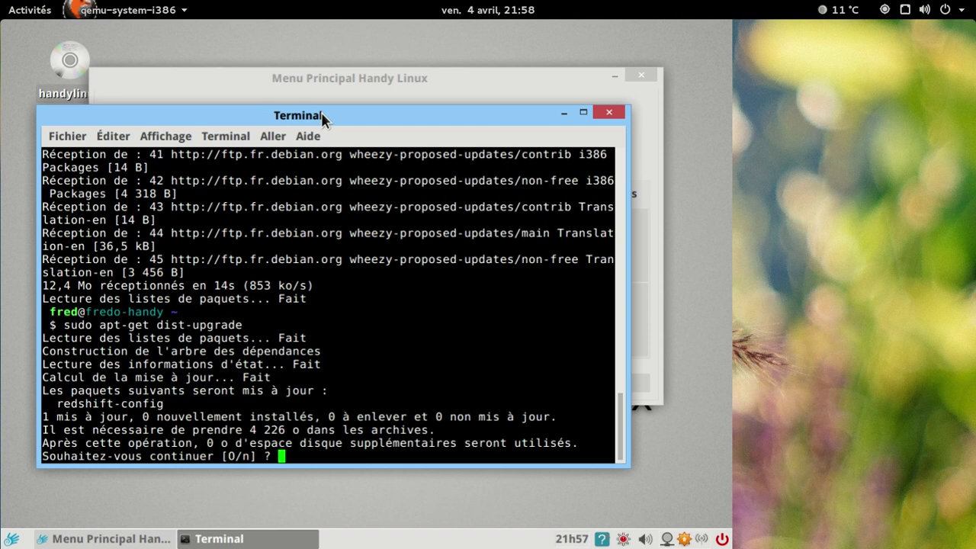
type("o")
key("Return")
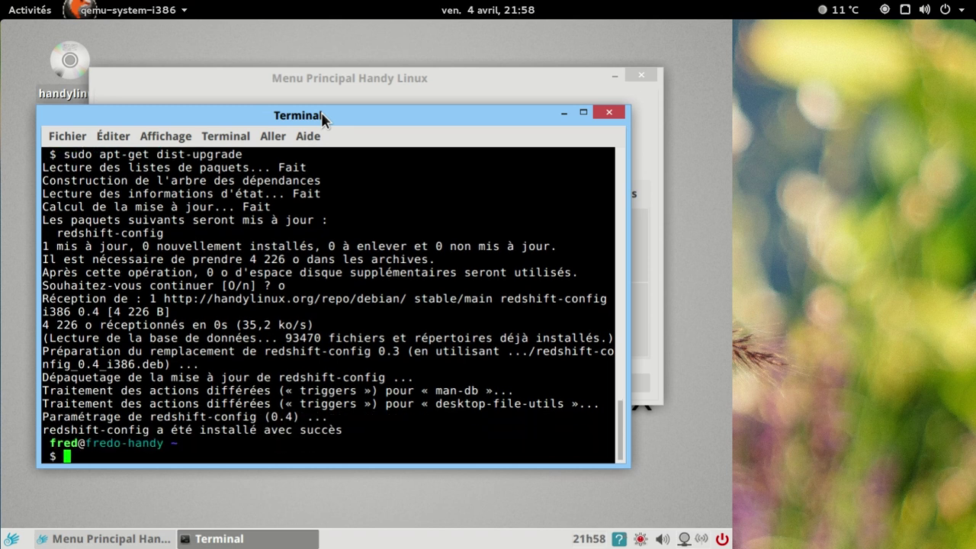
left_click(607, 113)
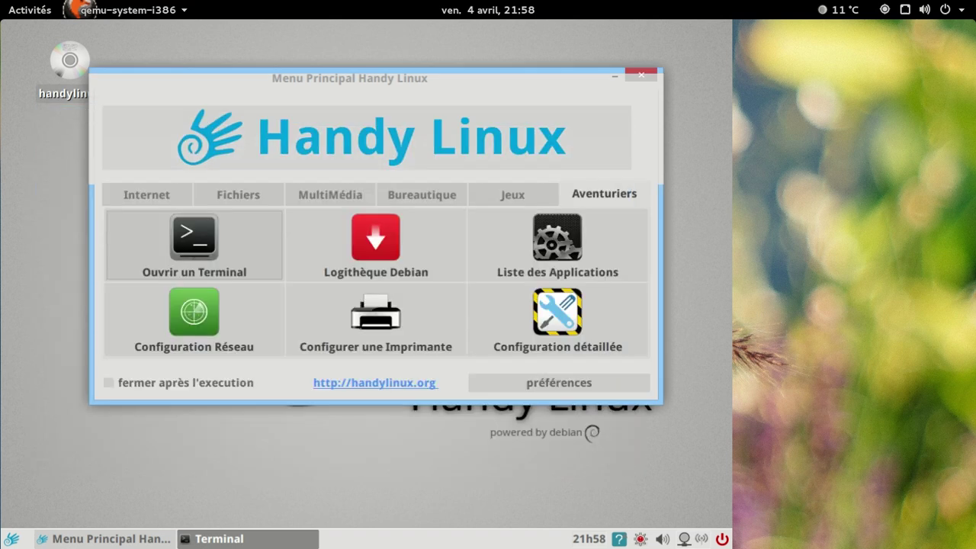
Review HandyMenu's Internet, Fichiers, MultiMédia, Bureautique and Jeux categories in turn.
left_click(122, 200)
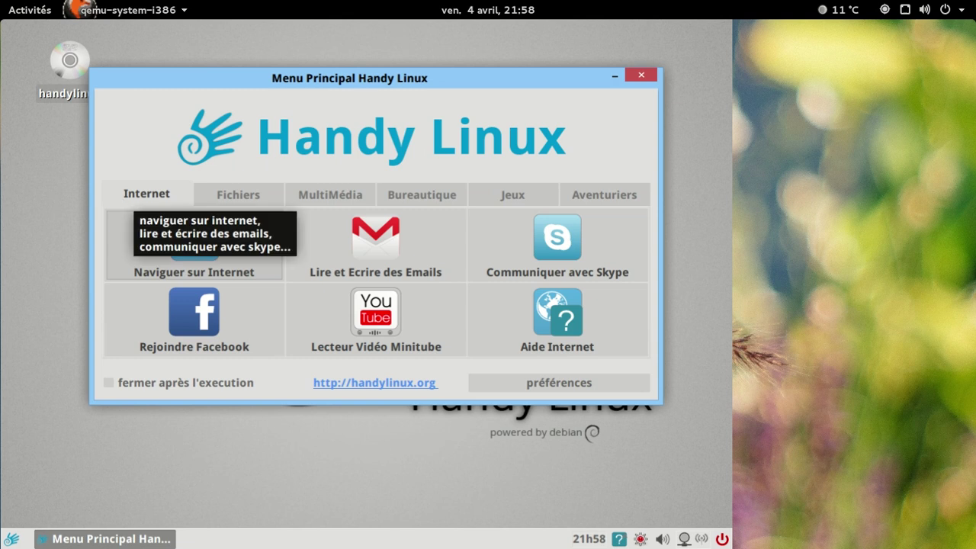
left_click(237, 199)
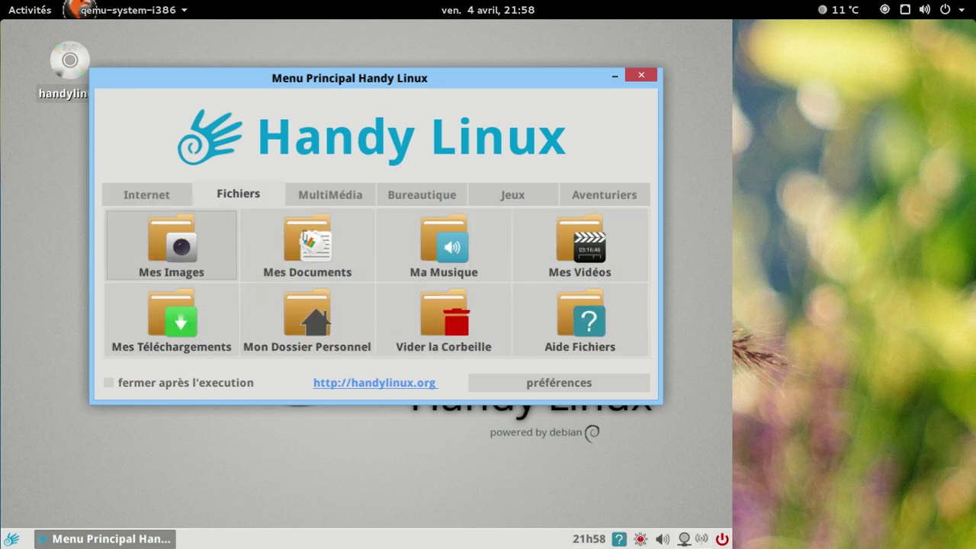
left_click(330, 199)
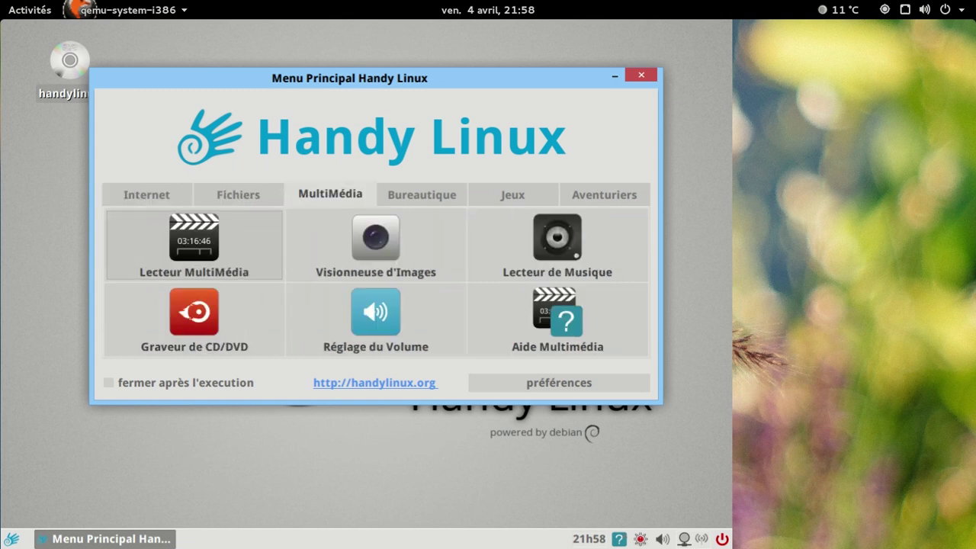
left_click(447, 194)
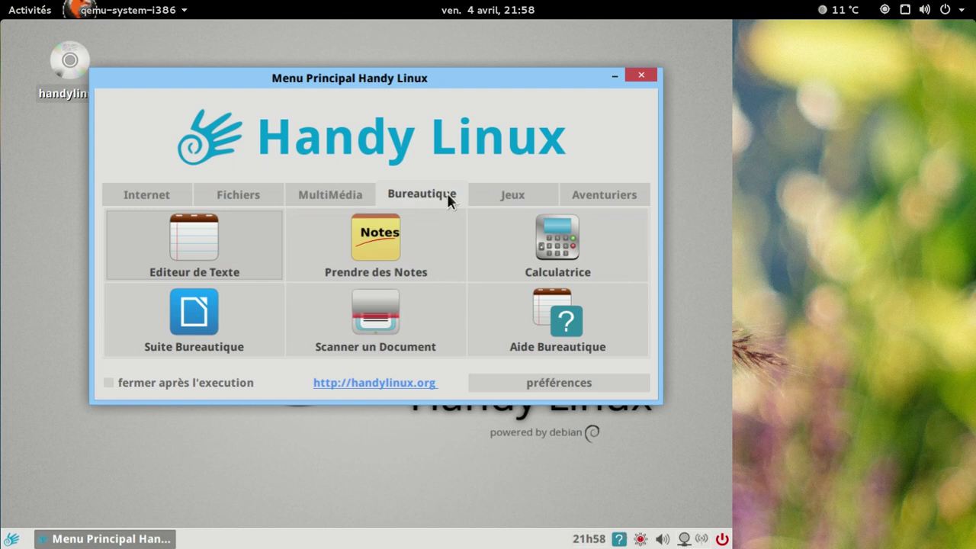
left_click(495, 198)
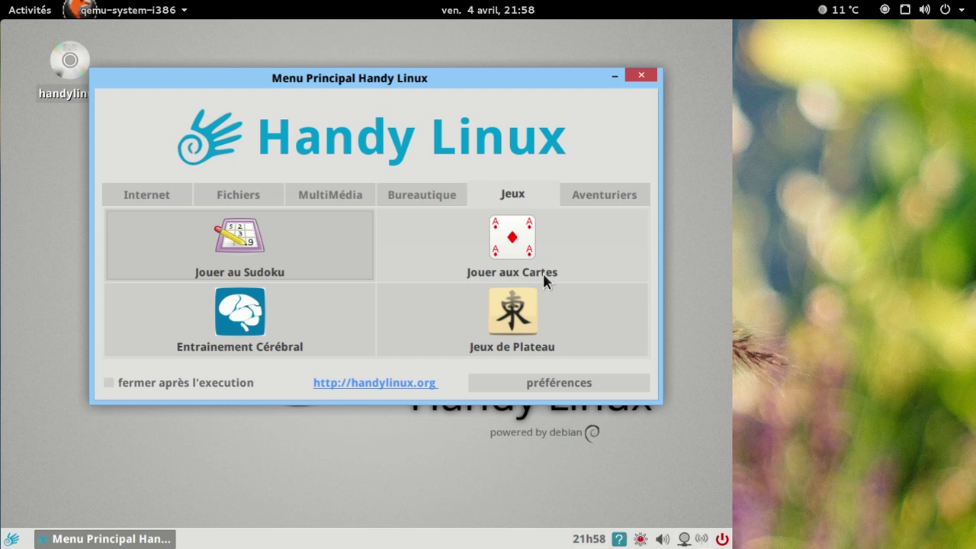
Close HandyMenu and shut down the HandyLinux system.
left_click(641, 75)
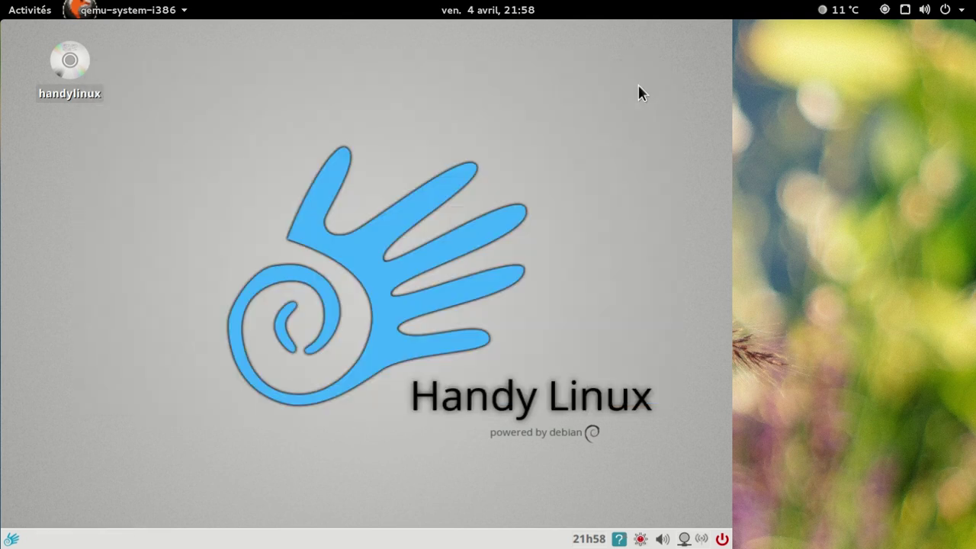
left_click(721, 539)
left_click(454, 241)
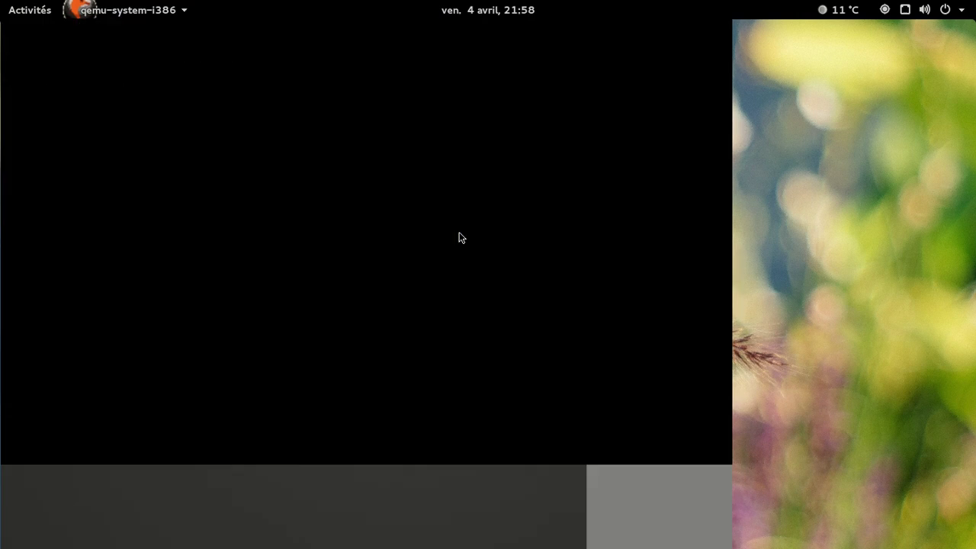
key("super+m")
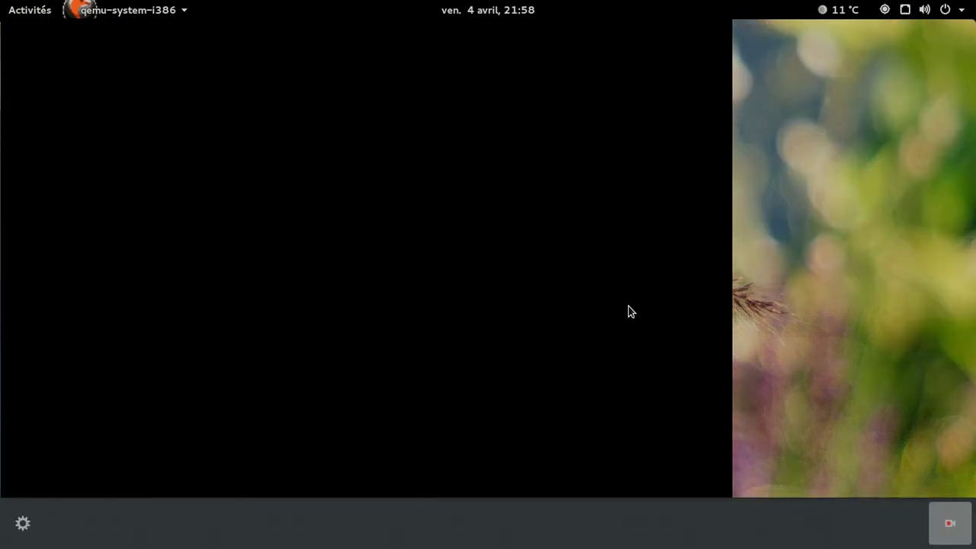
left_click(948, 527)
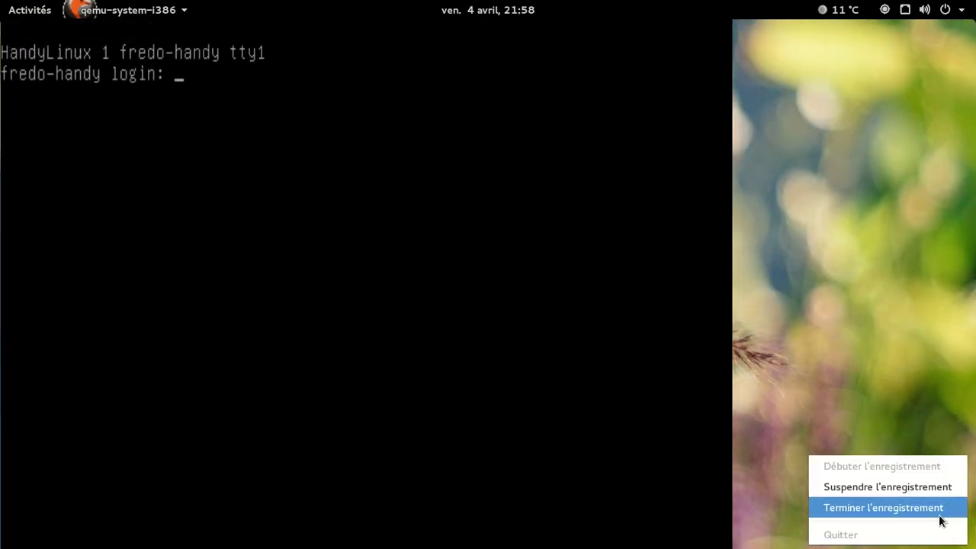